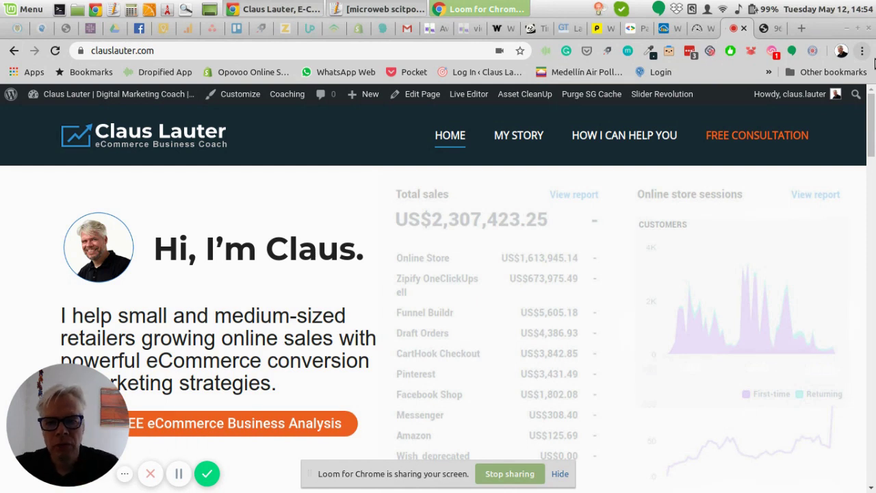
Show the Dexpool store's product page for the Avocado Slicer Cutter Peeler.
{"action": "left_click", "coordinate": [434, 30]}
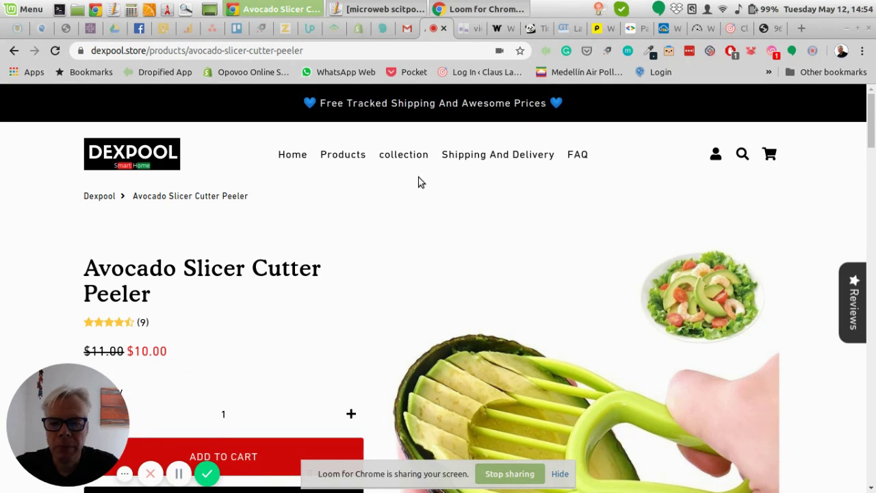
{"action": "scroll", "coordinate": [420, 181], "scroll_direction": "down", "scroll_amount": 1}
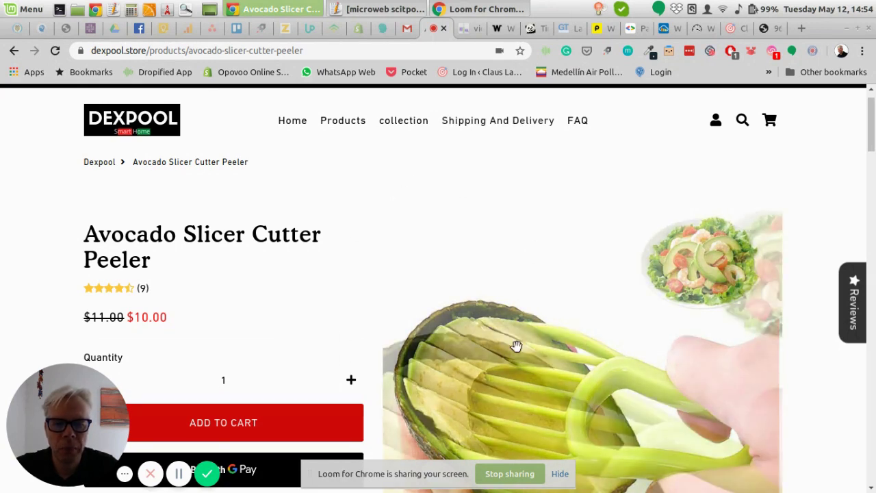
Open the GTmetrix performance report for the product page and highlight its fully loaded time and total page size.
{"action": "left_click", "coordinate": [565, 28]}
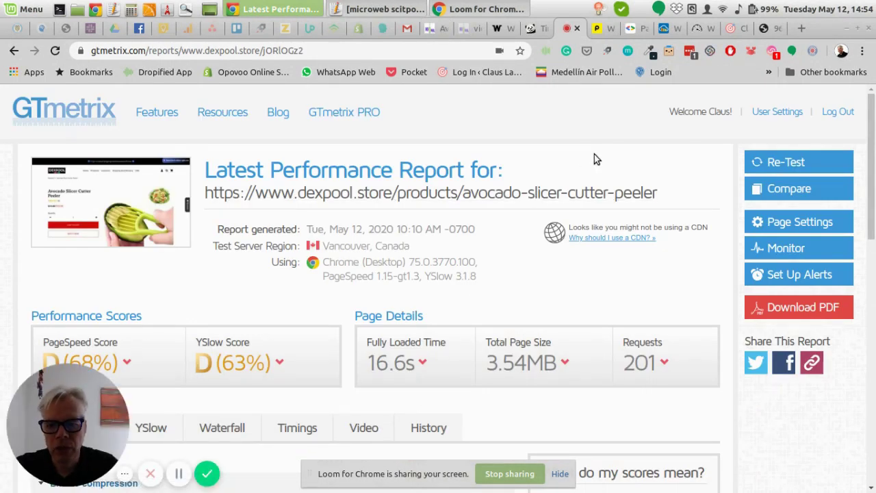
{"action": "scroll", "coordinate": [589, 102], "scroll_direction": "down", "scroll_amount": 1}
{"action": "scroll", "coordinate": [473, 157], "scroll_direction": "up", "scroll_amount": 1}
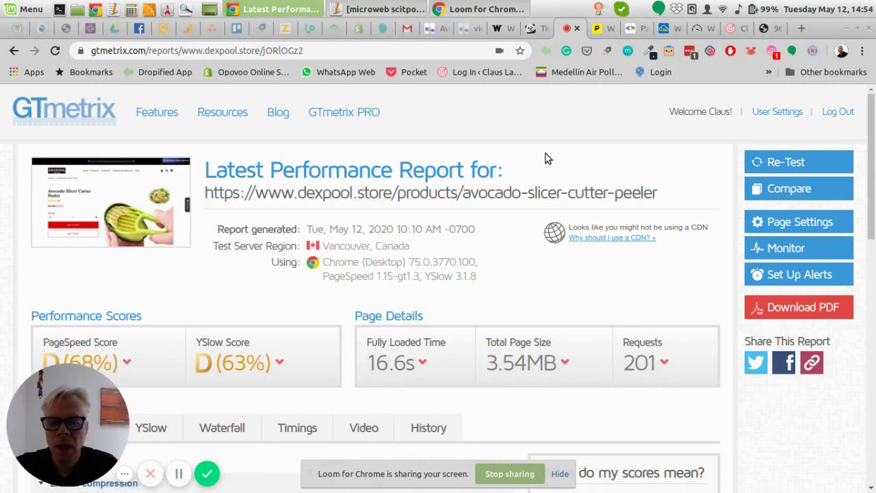
{"action": "scroll", "coordinate": [545, 153], "scroll_direction": "down", "scroll_amount": 1}
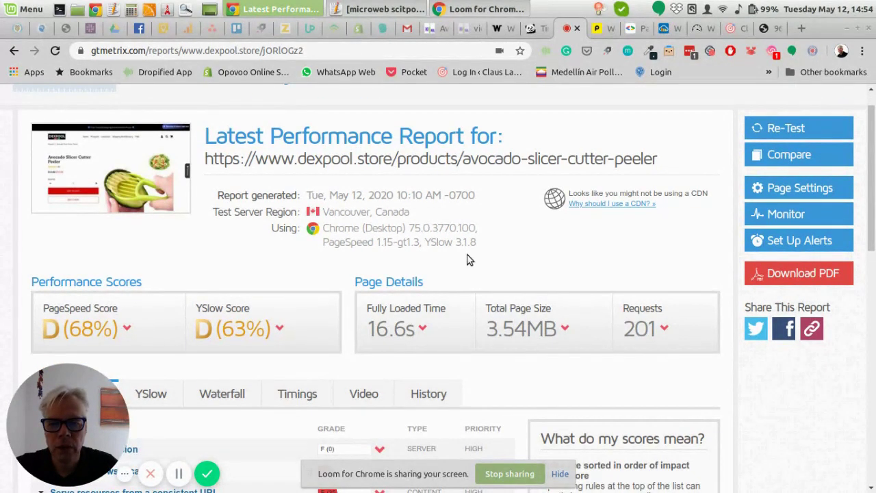
{"action": "scroll", "coordinate": [493, 242], "scroll_direction": "down", "scroll_amount": 3}
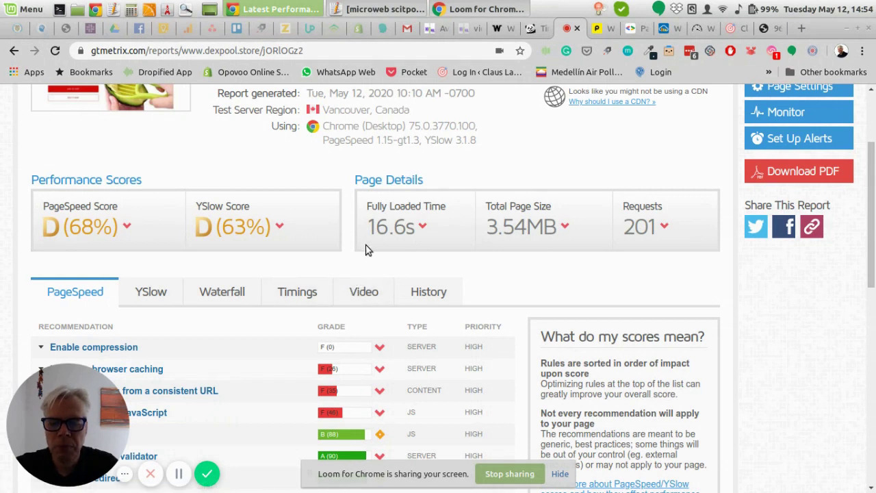
{"action": "left_click_drag", "start_coordinate": [369, 232], "coordinate": [410, 228]}
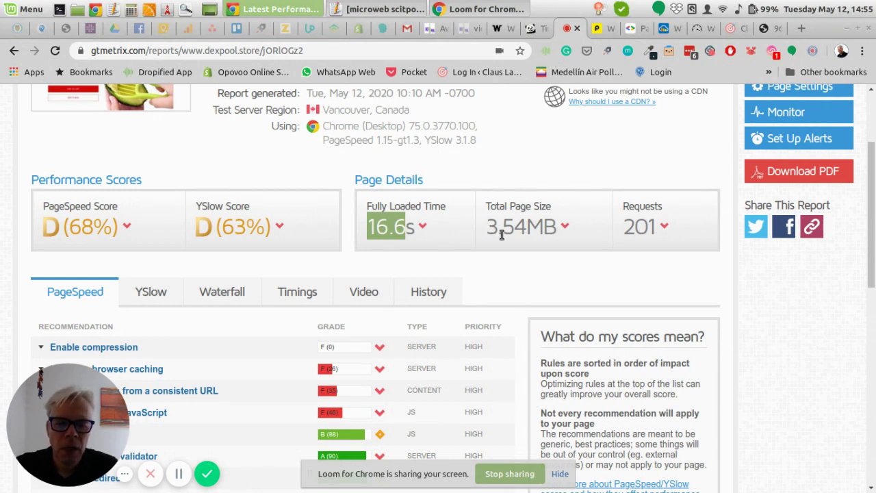
{"action": "left_click_drag", "start_coordinate": [487, 228], "coordinate": [545, 228]}
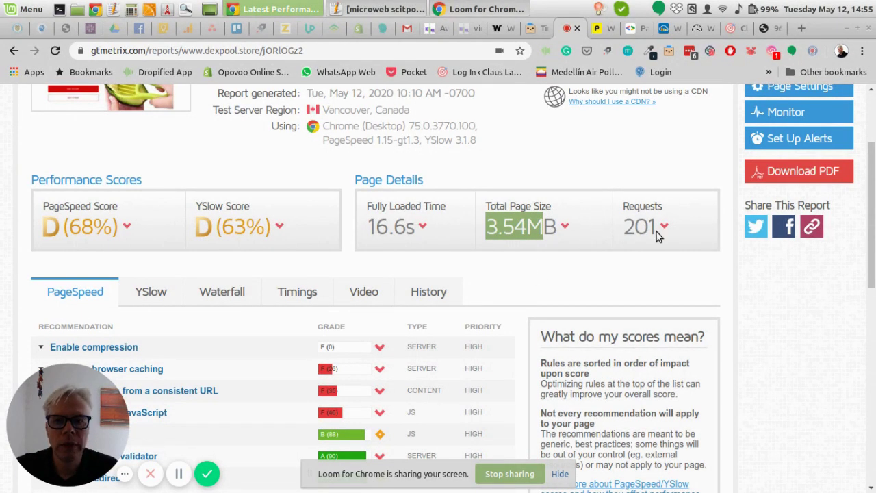
Open the report's Waterfall chart showing the individual page requests.
{"action": "scroll", "coordinate": [518, 194], "scroll_direction": "down", "scroll_amount": 3}
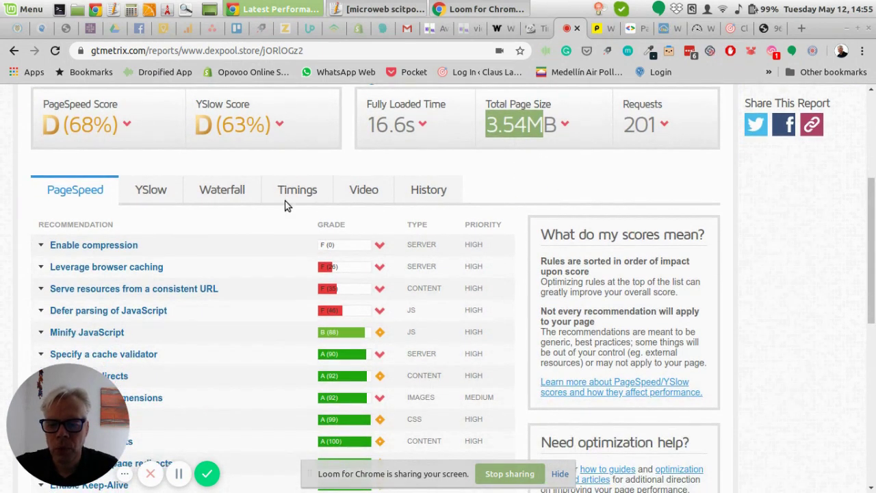
{"action": "left_click", "coordinate": [41, 245]}
{"action": "scroll", "coordinate": [274, 249], "scroll_direction": "down", "scroll_amount": 1}
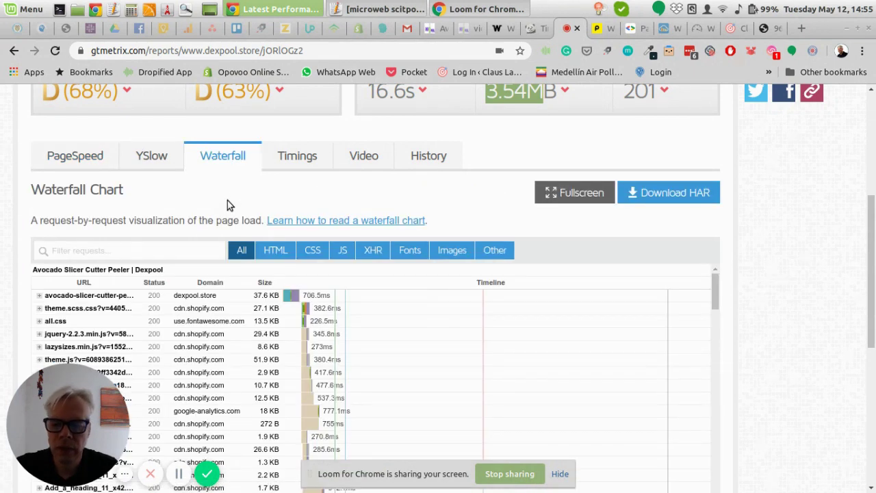
{"action": "scroll", "coordinate": [477, 236], "scroll_direction": "down", "scroll_amount": 3}
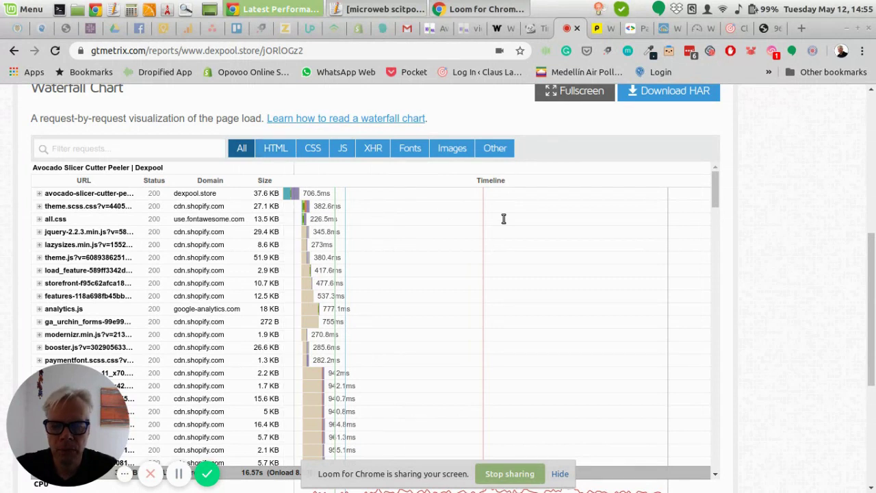
Filter the waterfall to image requests, examine their file sizes and expand the details of the 67.9 KB product image.
{"action": "left_click", "coordinate": [451, 150]}
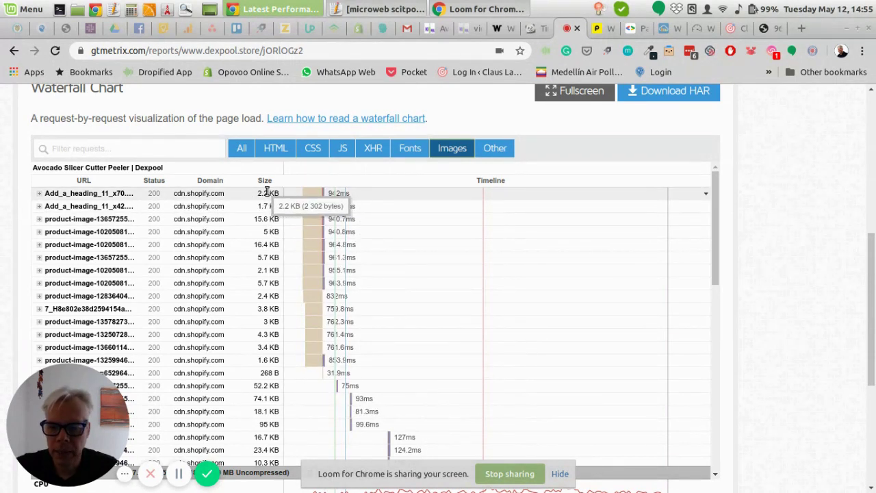
{"action": "scroll", "coordinate": [267, 205], "scroll_direction": "down", "scroll_amount": 3}
{"action": "scroll", "coordinate": [267, 205], "scroll_direction": "down", "scroll_amount": 1}
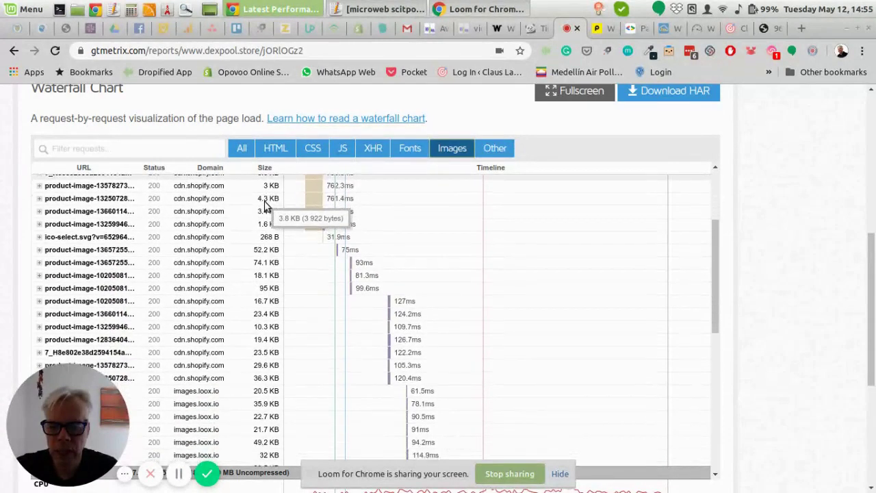
{"action": "mouse_move", "coordinate": [355, 241]}
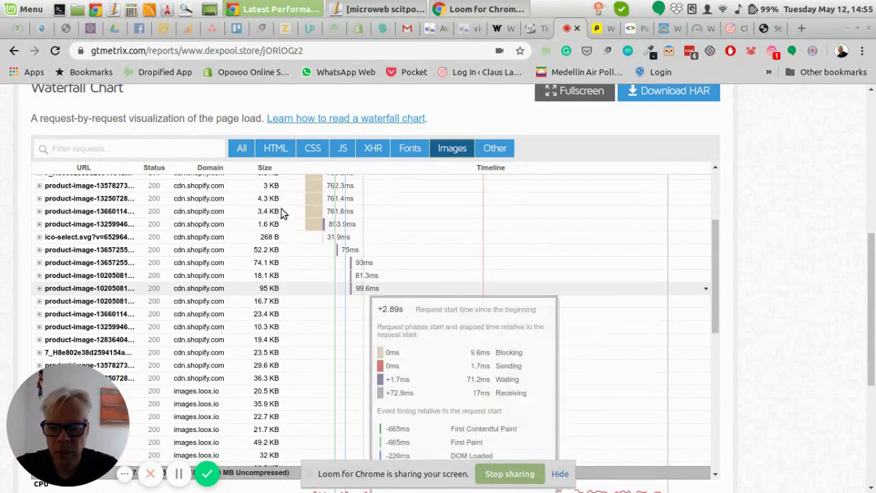
{"action": "scroll", "coordinate": [270, 228], "scroll_direction": "down", "scroll_amount": 1}
{"action": "scroll", "coordinate": [268, 227], "scroll_direction": "down", "scroll_amount": 1}
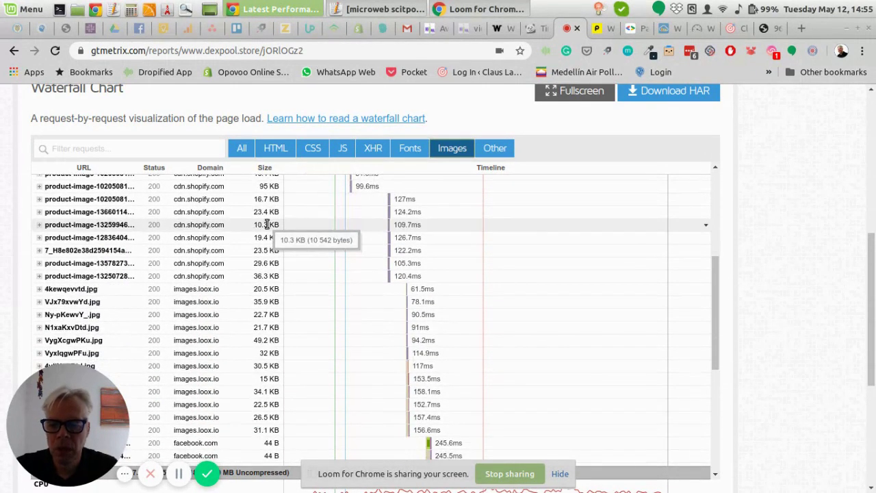
{"action": "scroll", "coordinate": [267, 226], "scroll_direction": "down", "scroll_amount": 3}
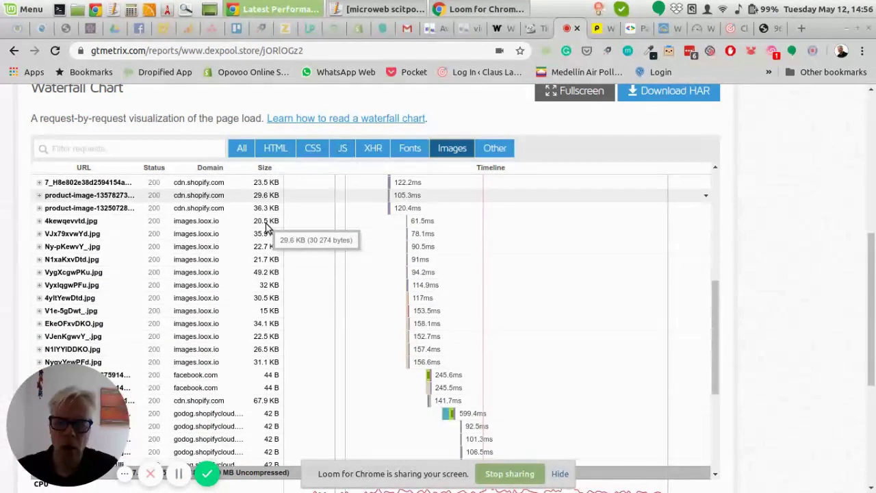
{"action": "scroll", "coordinate": [266, 228], "scroll_direction": "down", "scroll_amount": 3}
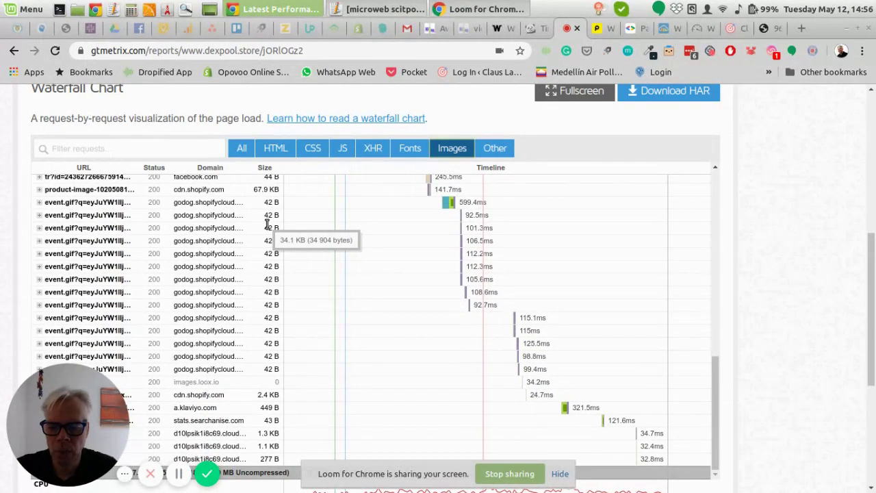
{"action": "scroll", "coordinate": [274, 342], "scroll_direction": "up", "scroll_amount": 1}
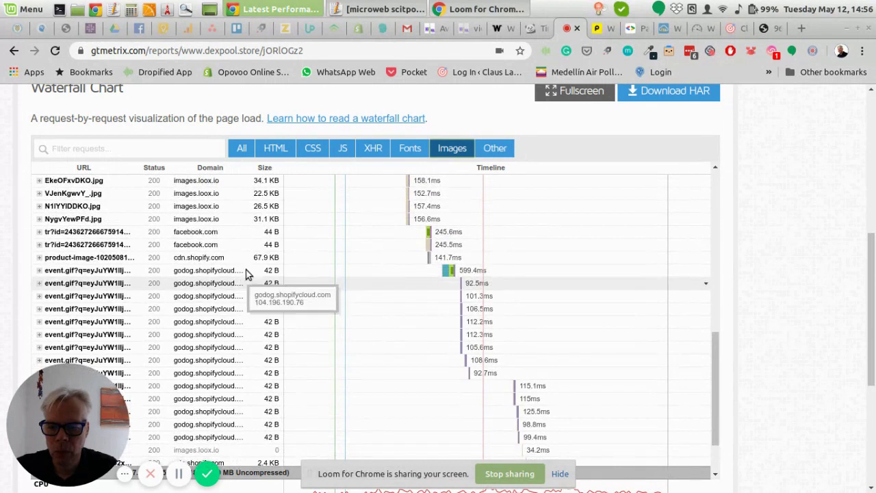
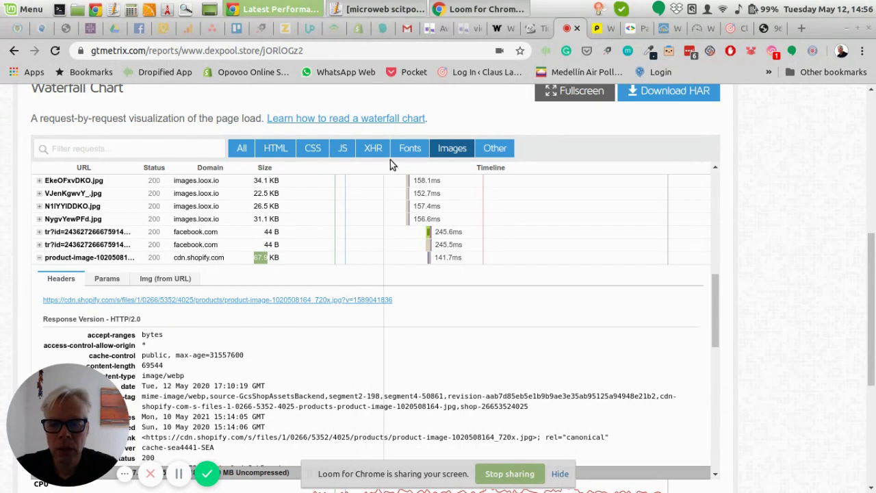
Add font and JS requests to the waterfall filter and examine the combined request list.
{"action": "left_click", "coordinate": [410, 147]}
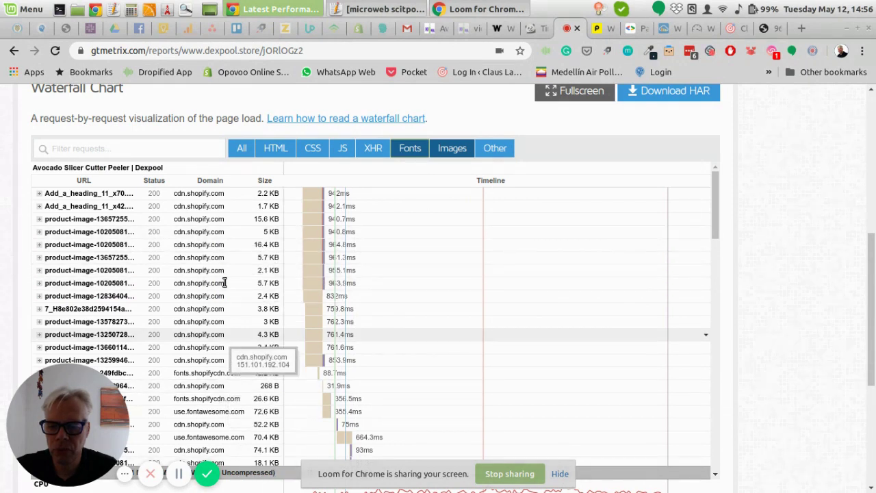
{"action": "left_click", "coordinate": [336, 148]}
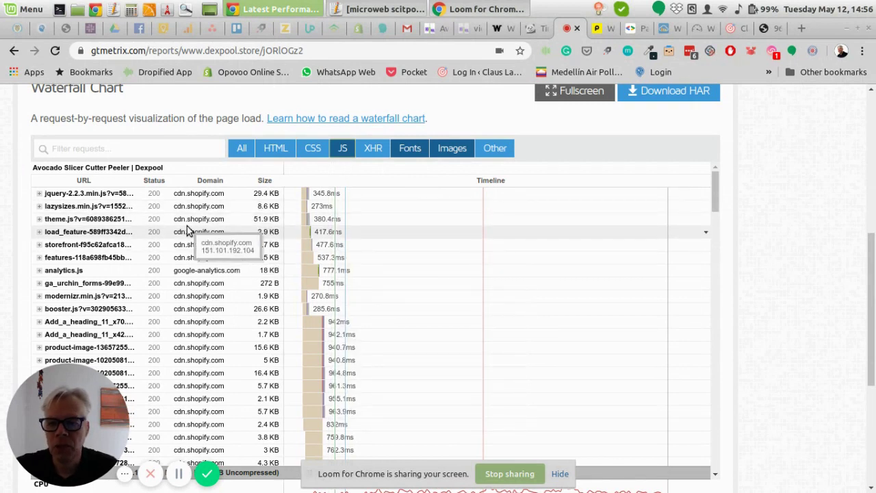
{"action": "scroll", "coordinate": [215, 228], "scroll_direction": "down", "scroll_amount": 1}
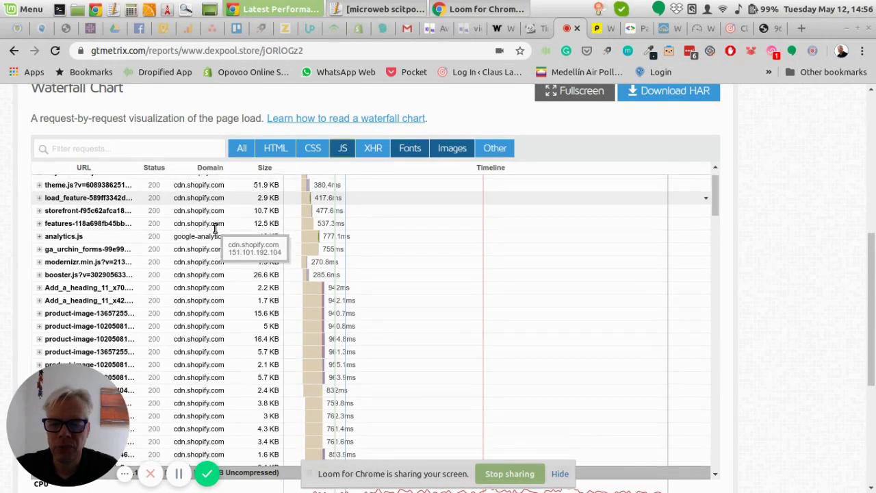
{"action": "scroll", "coordinate": [215, 229], "scroll_direction": "down", "scroll_amount": 1}
{"action": "scroll", "coordinate": [214, 228], "scroll_direction": "down", "scroll_amount": 3}
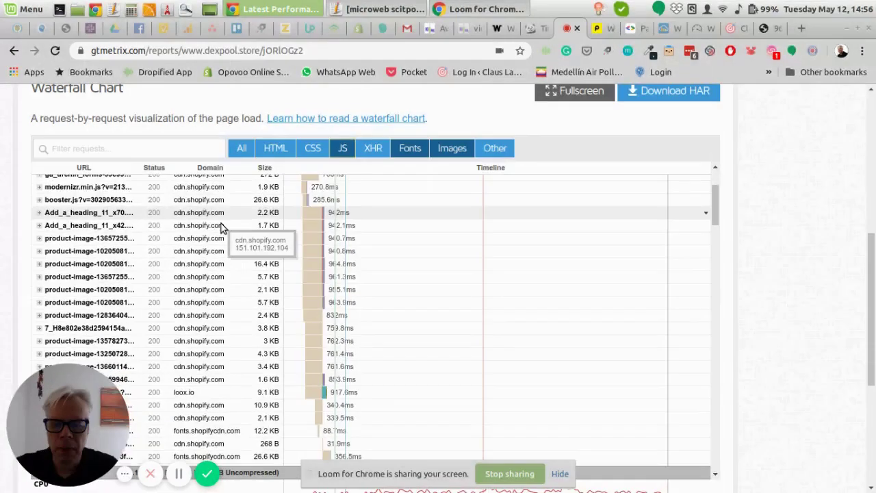
{"action": "scroll", "coordinate": [401, 269], "scroll_direction": "down", "scroll_amount": 3}
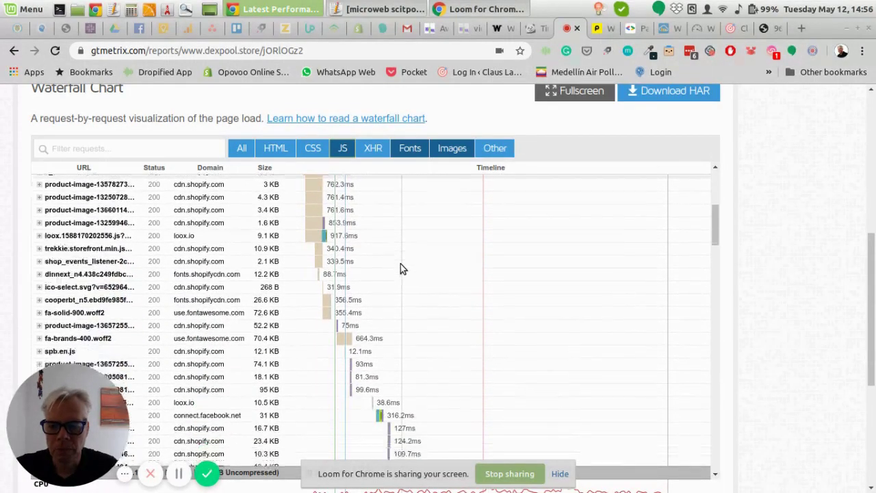
Remove fonts and images from the waterfall filter and examine the domains and load times of the JS requests.
{"action": "left_click", "coordinate": [411, 148]}
{"action": "left_click", "coordinate": [446, 150]}
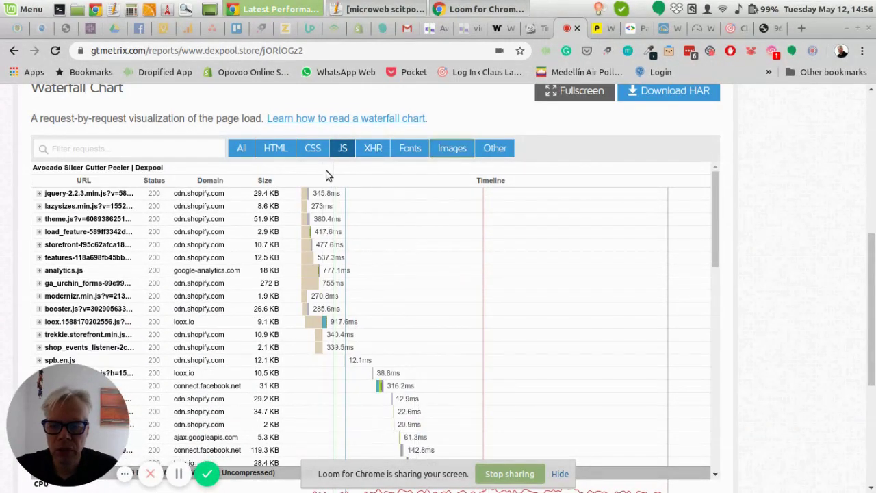
{"action": "mouse_move", "coordinate": [329, 193]}
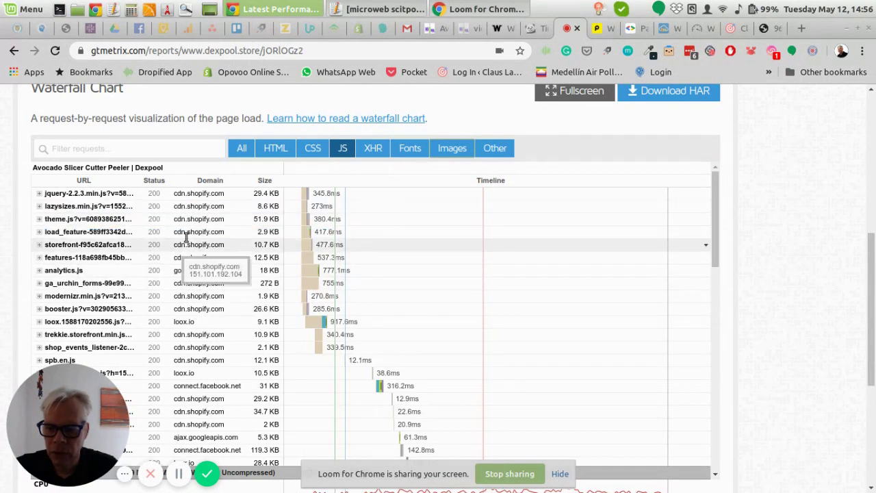
{"action": "scroll", "coordinate": [431, 259], "scroll_direction": "down", "scroll_amount": 5}
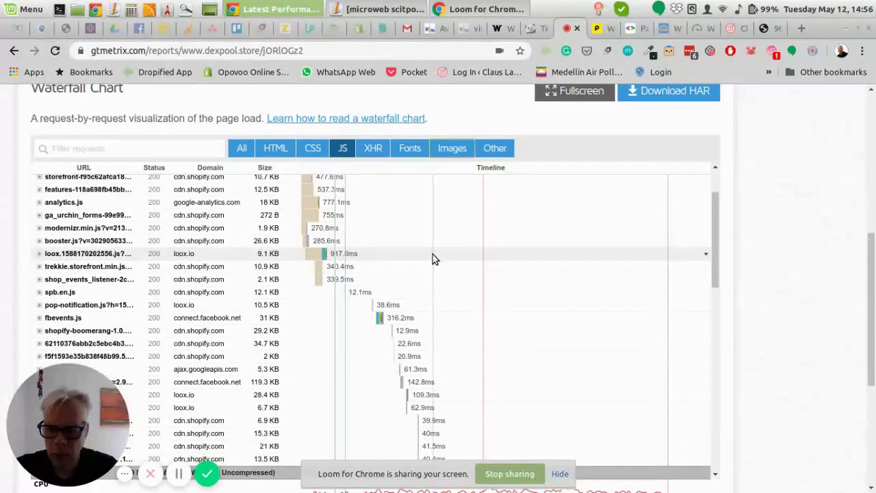
{"action": "scroll", "coordinate": [313, 271], "scroll_direction": "down", "scroll_amount": 5}
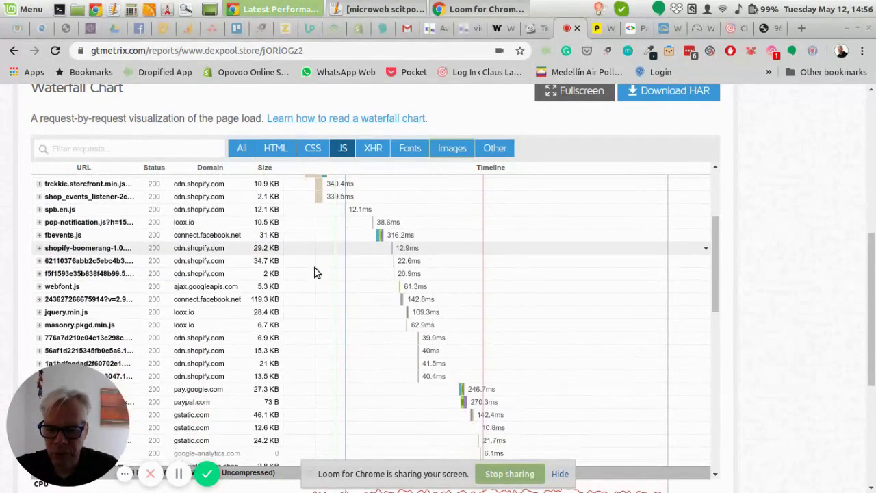
{"action": "scroll", "coordinate": [311, 263], "scroll_direction": "down", "scroll_amount": 5}
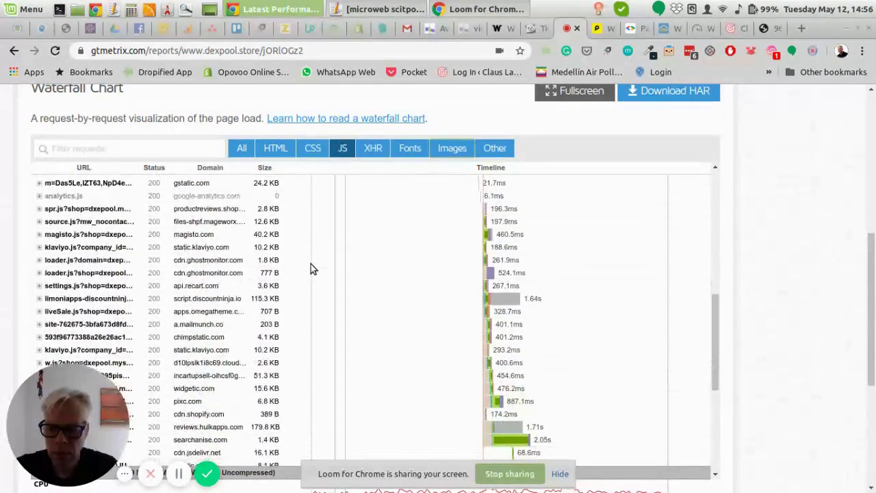
{"action": "scroll", "coordinate": [310, 264], "scroll_direction": "up", "scroll_amount": 5}
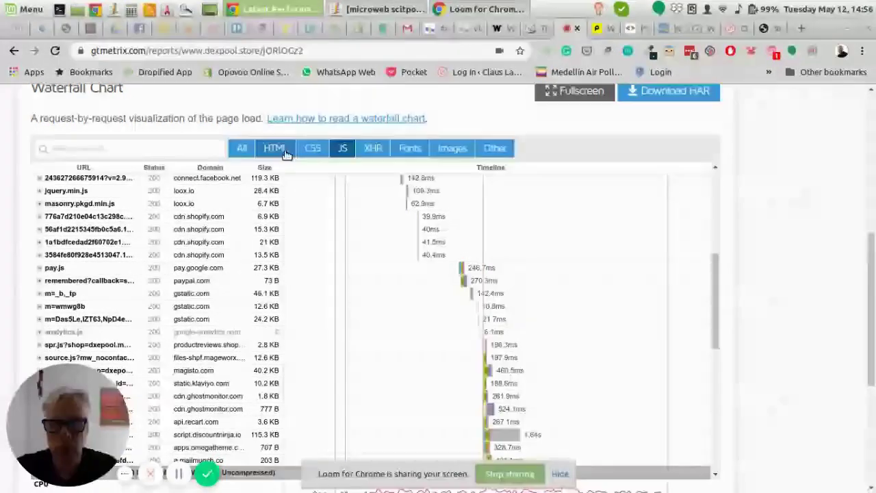
Switch to the Which Shopify Apps results for dexpool.store and bring the start of the installed apps list into view.
{"action": "left_click", "coordinate": [502, 28]}
{"action": "scroll", "coordinate": [273, 208], "scroll_direction": "up", "scroll_amount": 3}
{"action": "scroll", "coordinate": [274, 208], "scroll_direction": "up", "scroll_amount": 5}
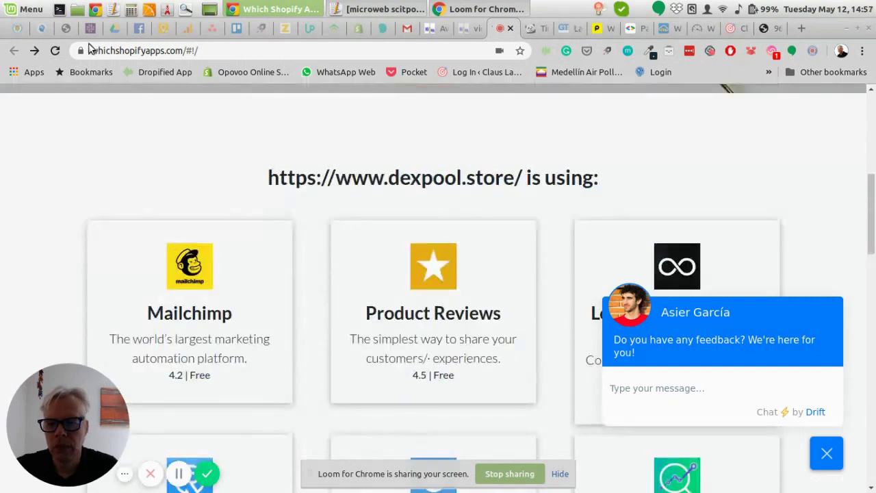
{"action": "left_click", "coordinate": [95, 52]}
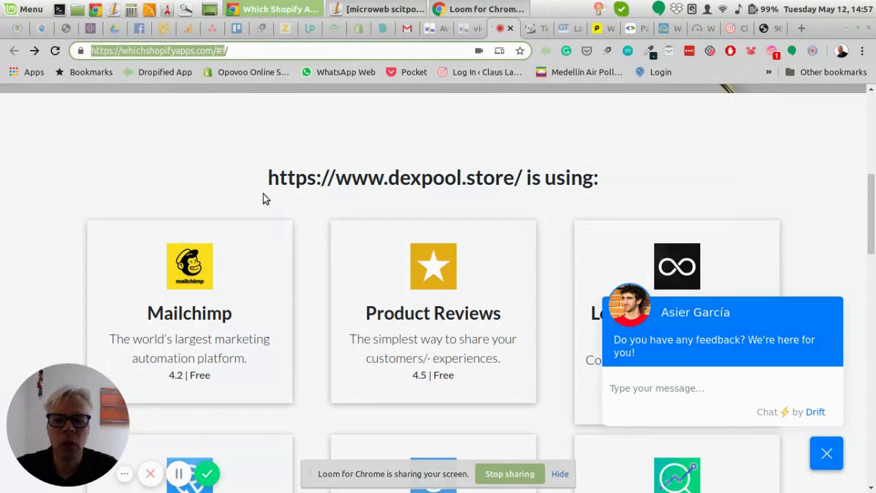
{"action": "scroll", "coordinate": [38, 172], "scroll_direction": "down", "scroll_amount": 1}
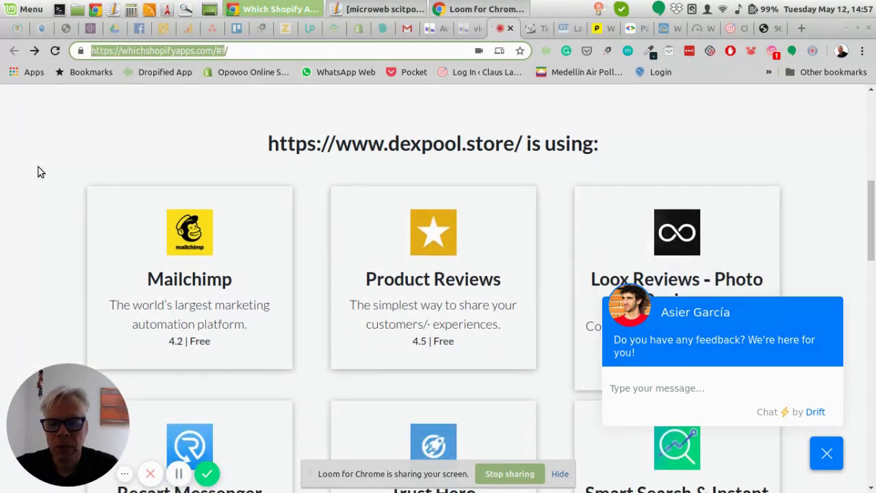
Check the store's Avocado Slicer Cutter Peeler page, return to the Which Shopify Apps results and close the chat popup there.
{"action": "left_click", "coordinate": [425, 34]}
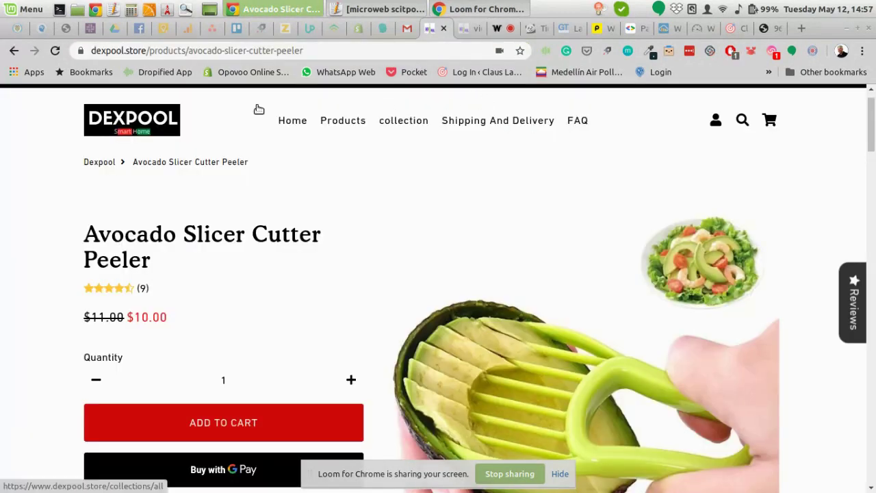
{"action": "left_click", "coordinate": [499, 31]}
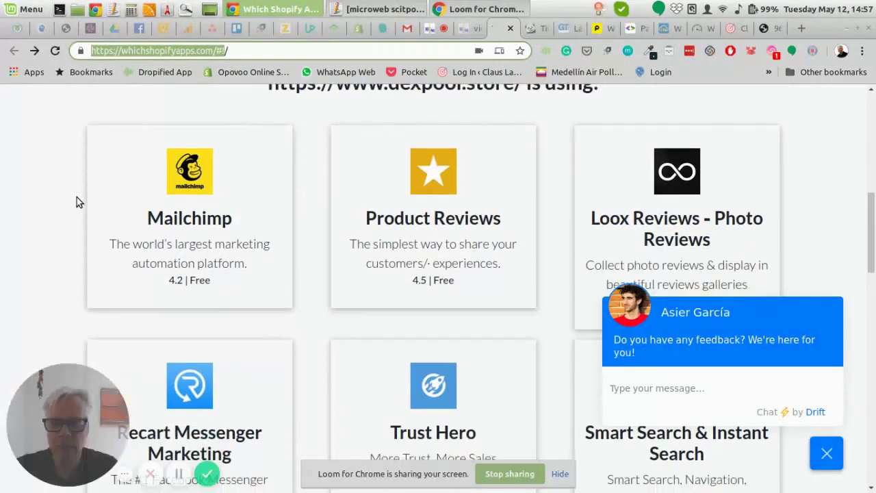
{"action": "left_click", "coordinate": [826, 453]}
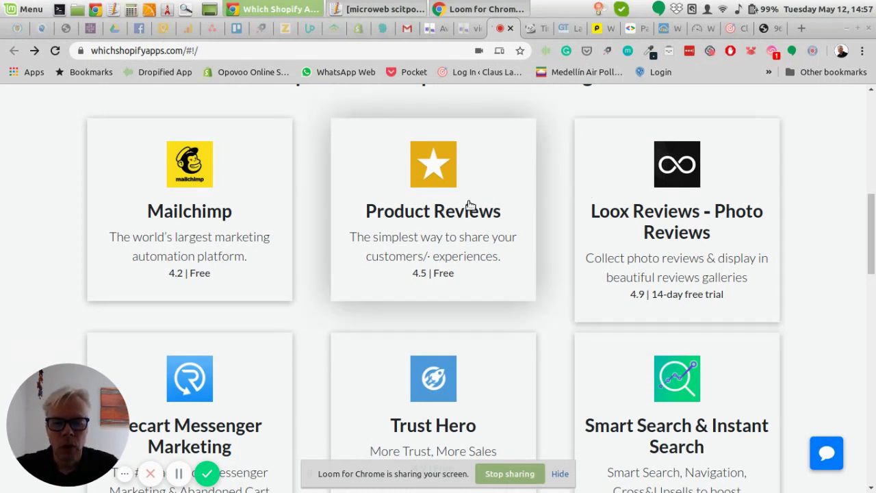
Examine the store's full list of installed apps, from Mailchimp through In Cart Upsell.
{"action": "scroll", "coordinate": [481, 210], "scroll_direction": "down", "scroll_amount": 5}
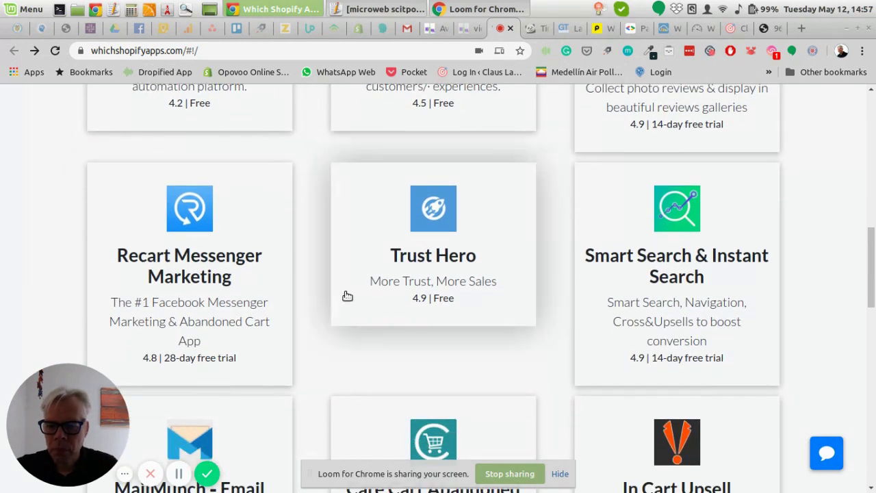
{"action": "scroll", "coordinate": [375, 238], "scroll_direction": "down", "scroll_amount": 1}
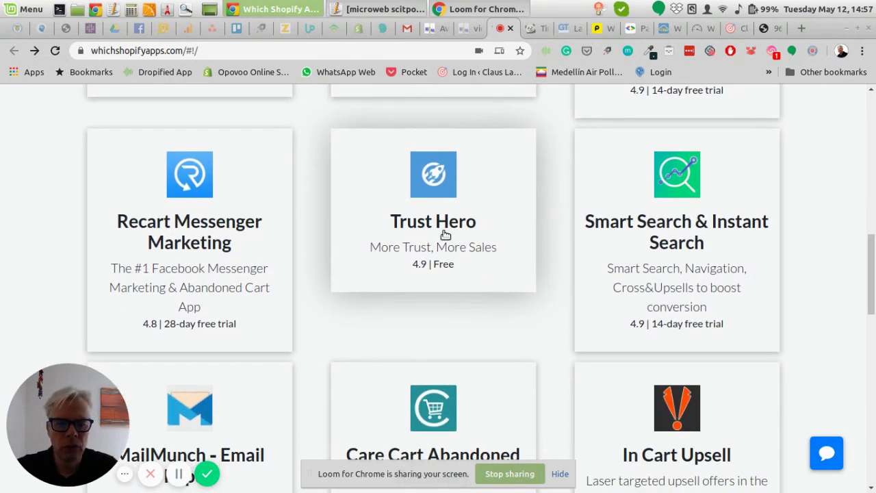
{"action": "scroll", "coordinate": [443, 233], "scroll_direction": "down", "scroll_amount": 2}
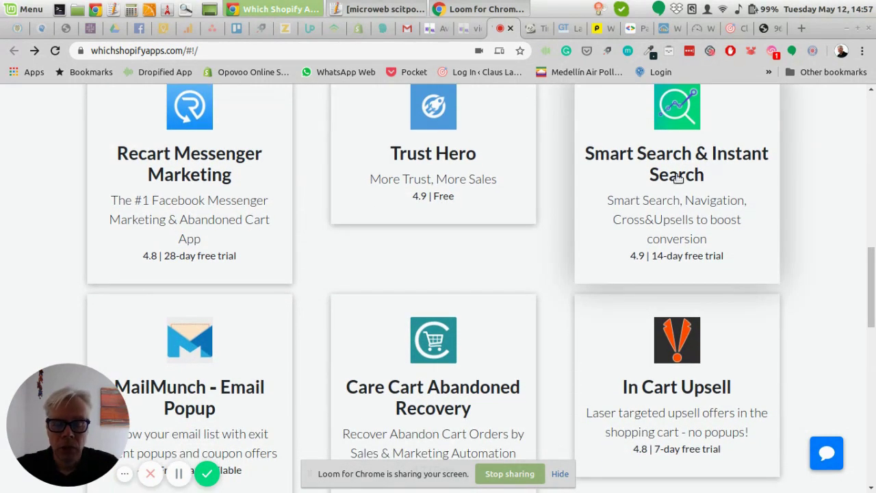
{"action": "scroll", "coordinate": [390, 156], "scroll_direction": "down", "scroll_amount": 4}
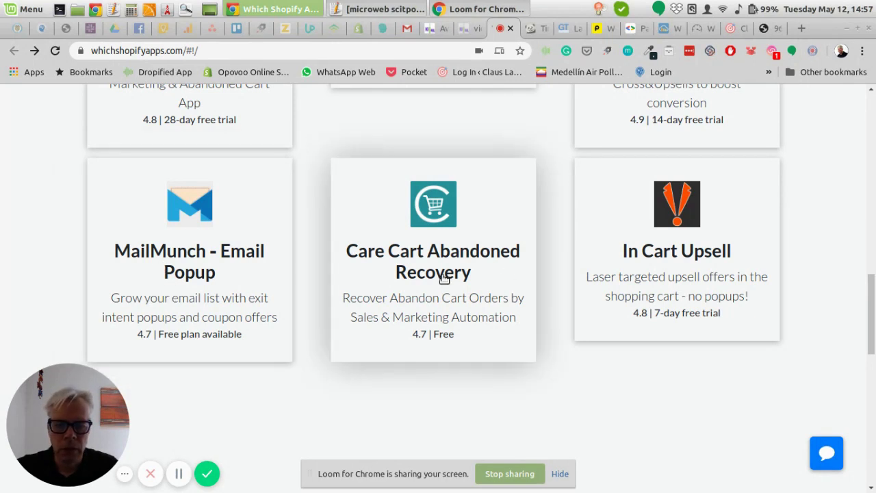
{"action": "scroll", "coordinate": [688, 301], "scroll_direction": "up", "scroll_amount": 3}
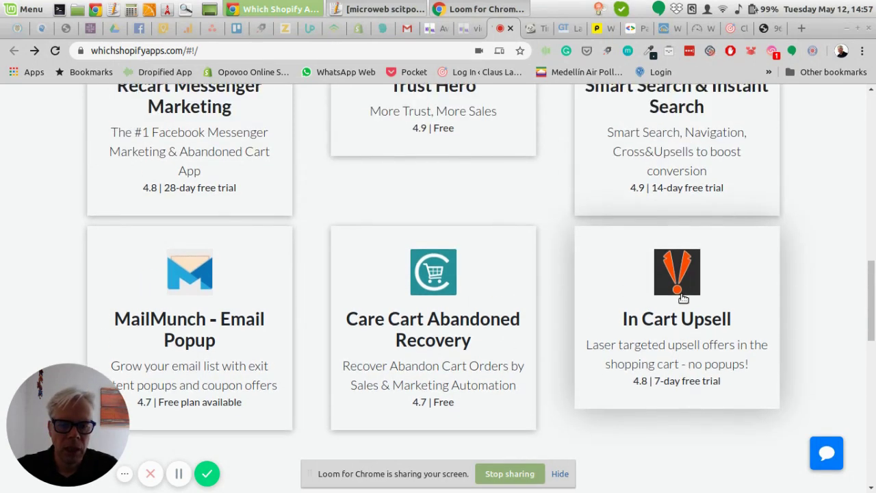
{"action": "scroll", "coordinate": [504, 299], "scroll_direction": "up", "scroll_amount": 5}
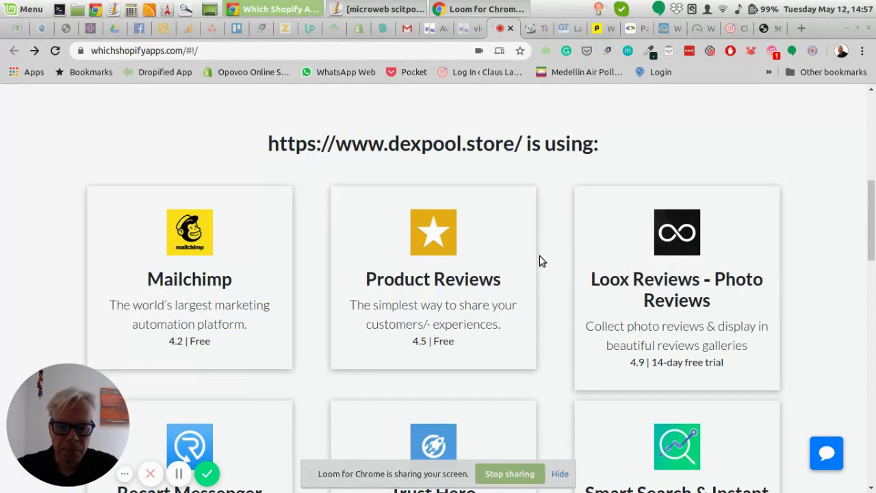
Return to the GTmetrix waterfall and examine the JS requests from the start of the list.
{"action": "left_click", "coordinate": [564, 28]}
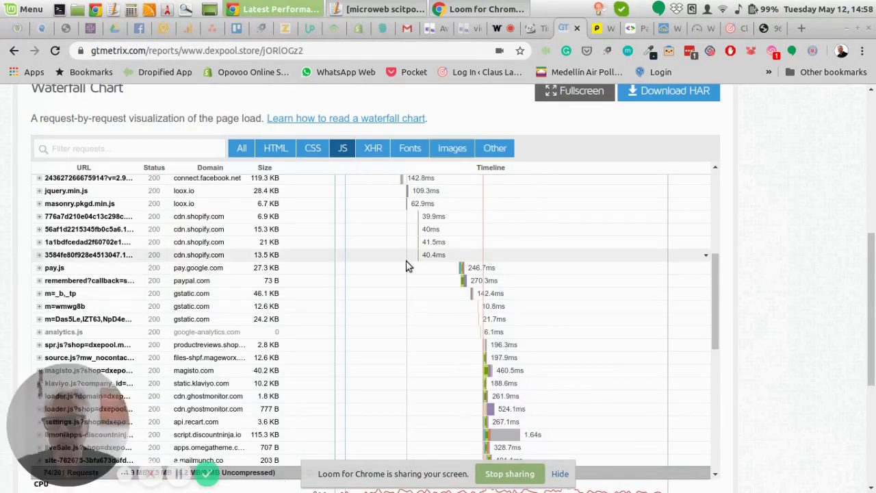
{"action": "scroll", "coordinate": [405, 261], "scroll_direction": "up", "scroll_amount": 3}
{"action": "scroll", "coordinate": [364, 251], "scroll_direction": "up", "scroll_amount": 5}
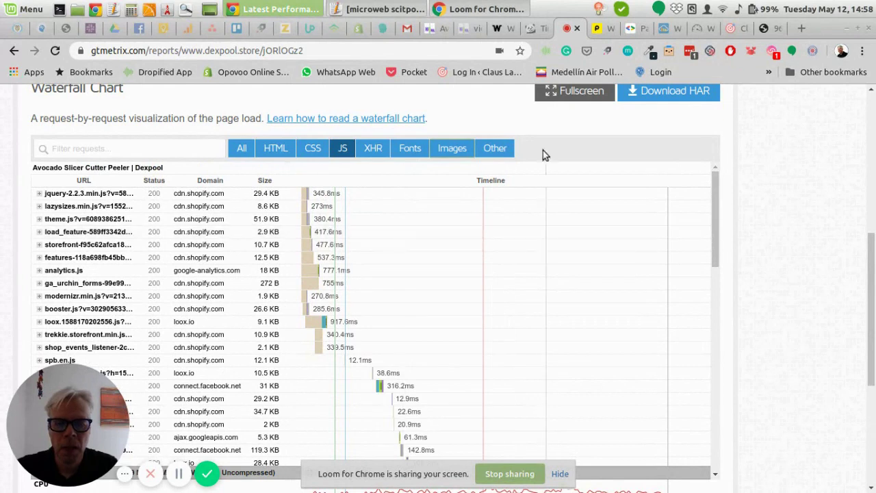
Switch to the PageSpeed Insights report for the avocado slicer product page and examine its mobile performance score.
{"action": "left_click", "coordinate": [630, 28]}
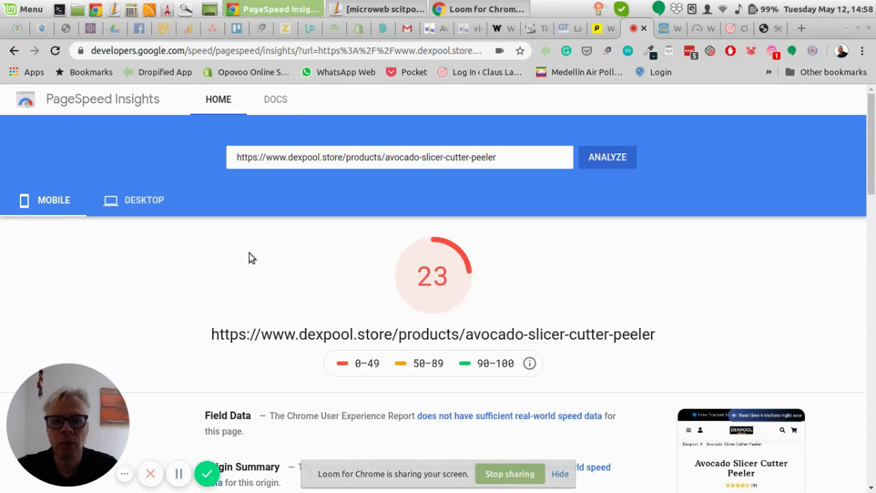
{"action": "scroll", "coordinate": [201, 228], "scroll_direction": "down", "scroll_amount": 2}
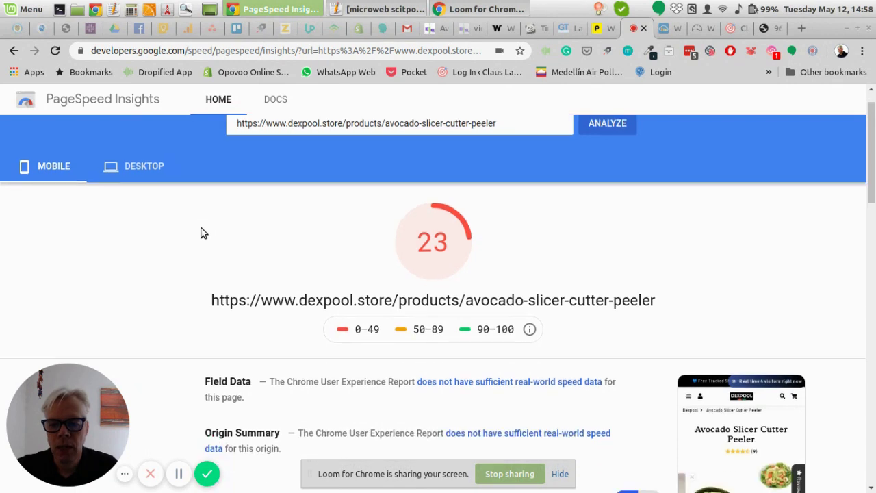
{"action": "scroll", "coordinate": [202, 228], "scroll_direction": "up", "scroll_amount": 2}
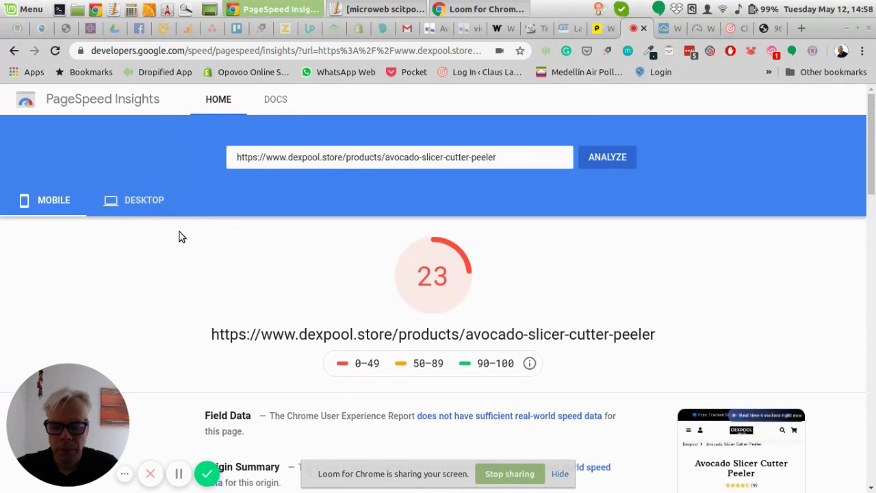
{"action": "scroll", "coordinate": [165, 241], "scroll_direction": "down", "scroll_amount": 1}
{"action": "scroll", "coordinate": [165, 241], "scroll_direction": "up", "scroll_amount": 1}
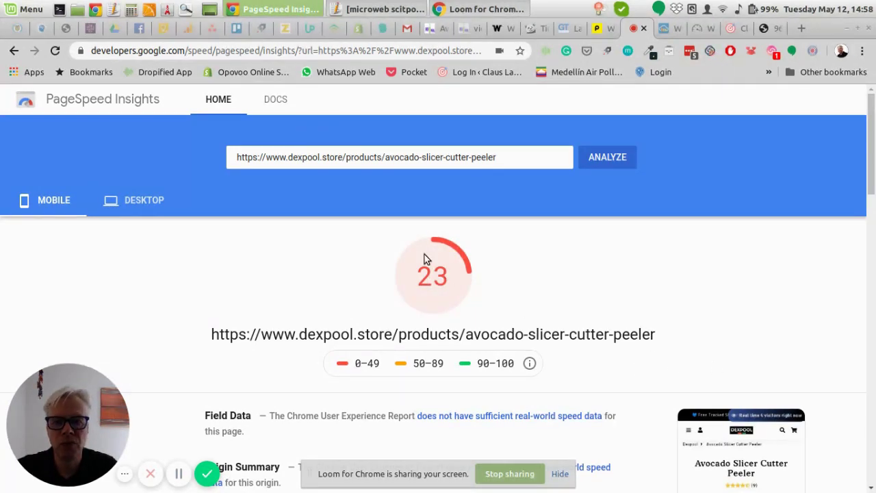
{"action": "scroll", "coordinate": [380, 251], "scroll_direction": "down", "scroll_amount": 1}
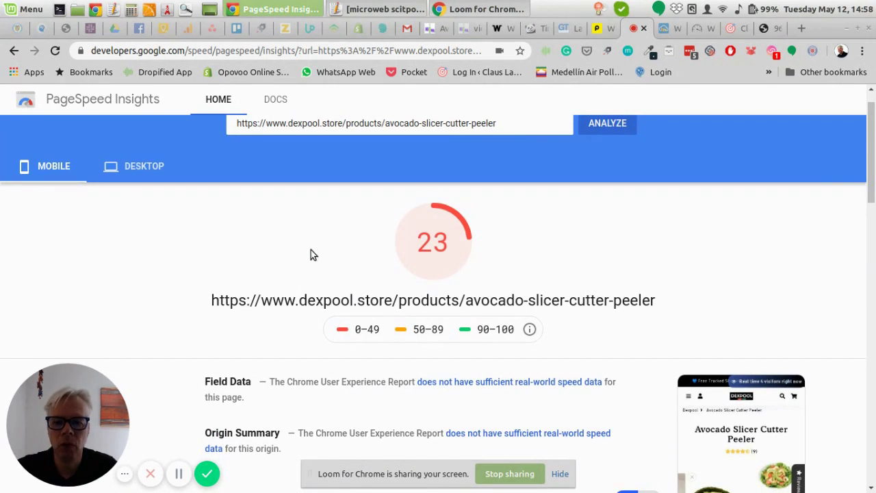
Show the report's desktop results and examine the performance score and Lab Data.
{"action": "left_click", "coordinate": [145, 166]}
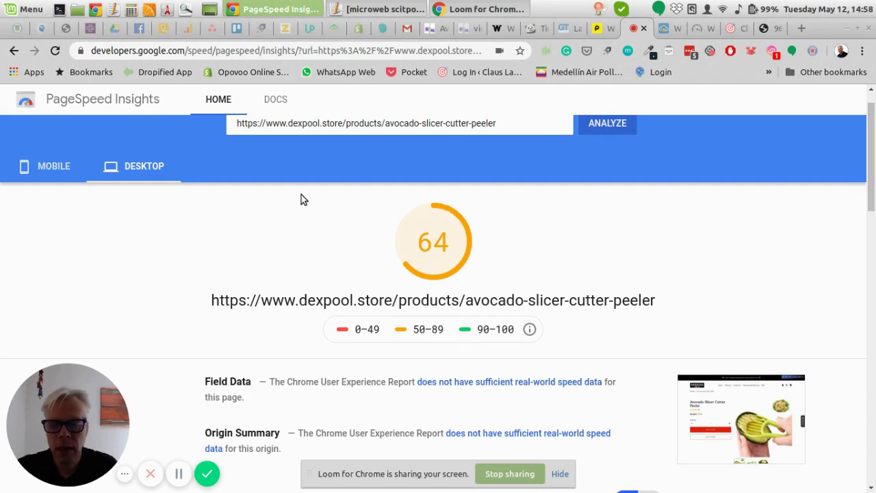
{"action": "scroll", "coordinate": [304, 199], "scroll_direction": "down", "scroll_amount": 3}
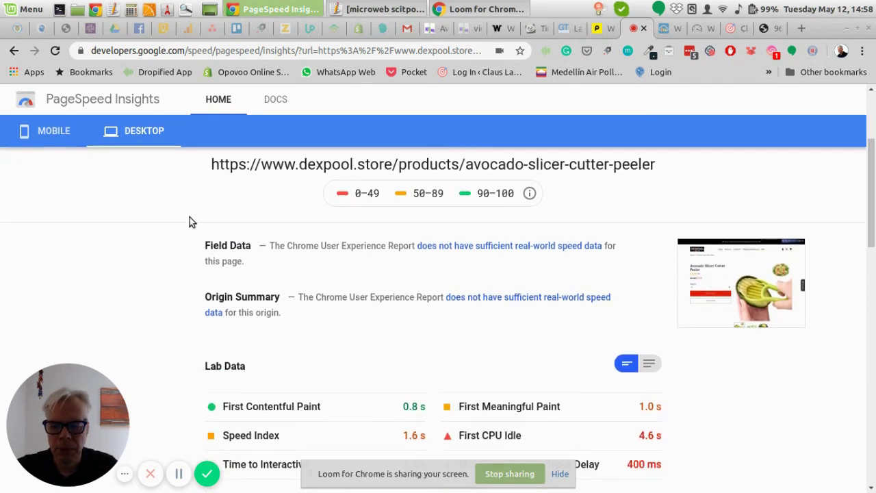
{"action": "scroll", "coordinate": [188, 219], "scroll_direction": "down", "scroll_amount": 2}
Show the mobile results and examine the Lab Data, highlighting the First Meaningful Paint and Time to Interactive values.
{"action": "left_click", "coordinate": [48, 137]}
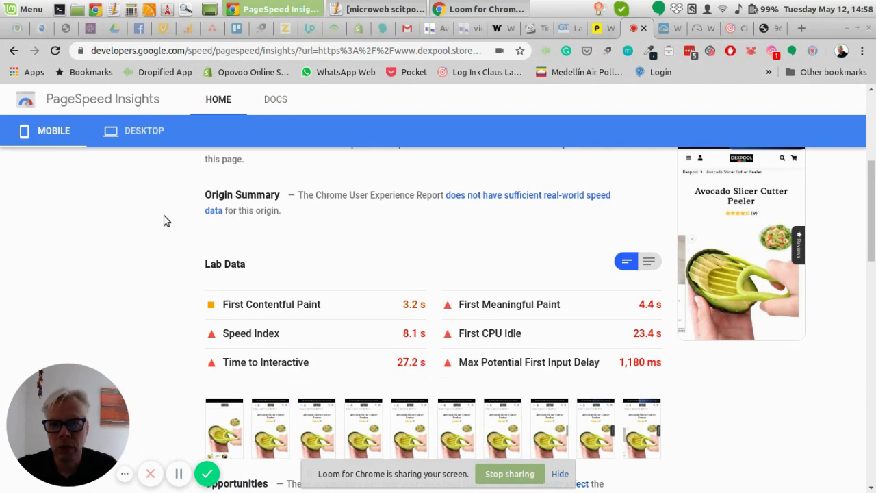
{"action": "scroll", "coordinate": [168, 218], "scroll_direction": "down", "scroll_amount": 2}
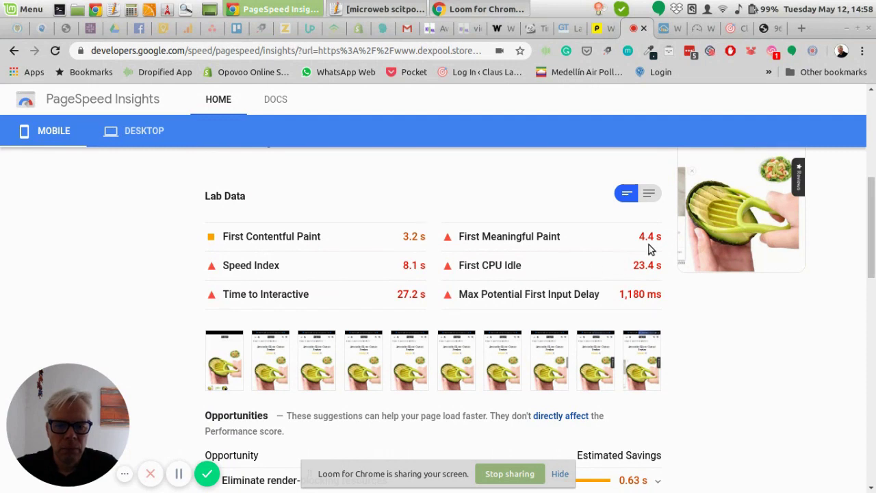
{"action": "left_click_drag", "start_coordinate": [640, 238], "coordinate": [664, 241]}
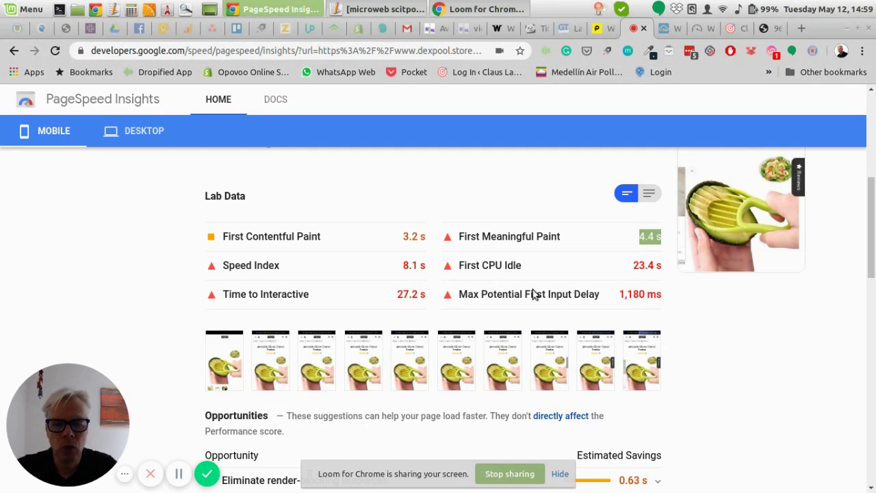
{"action": "left_click", "coordinate": [113, 248]}
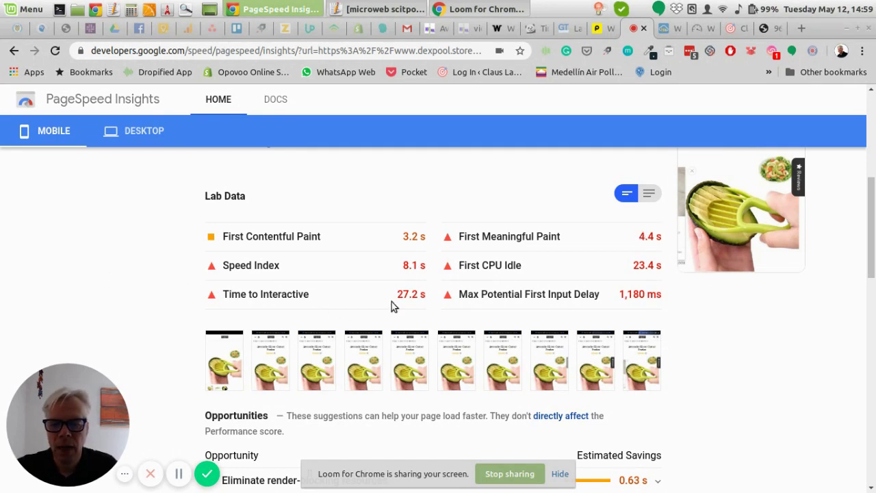
{"action": "left_click_drag", "start_coordinate": [397, 298], "coordinate": [430, 297]}
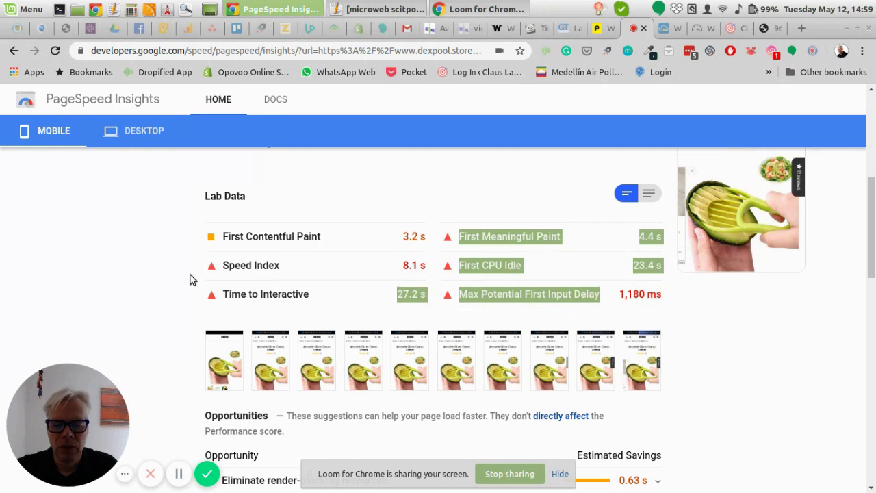
{"action": "left_click", "coordinate": [136, 278]}
Expand the "Eliminate render-blocking resources" opportunity and examine its resource sizes and potential savings.
{"action": "scroll", "coordinate": [117, 258], "scroll_direction": "down", "scroll_amount": 5}
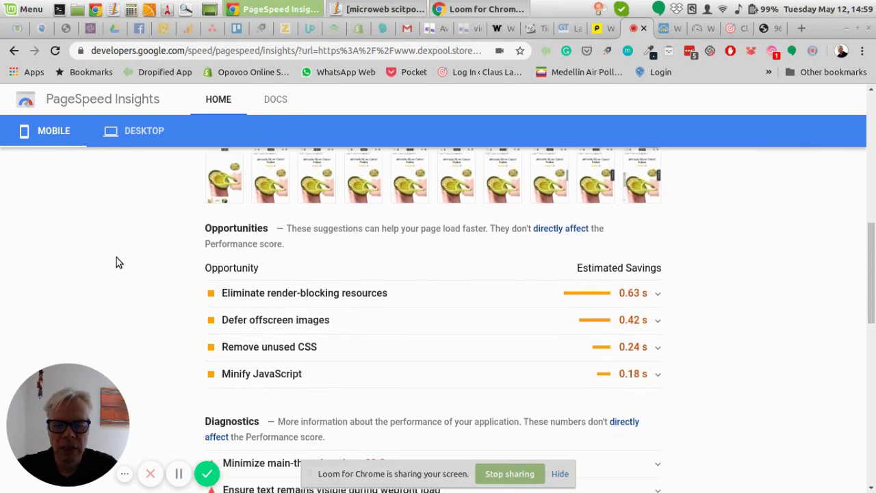
{"action": "scroll", "coordinate": [117, 257], "scroll_direction": "down", "scroll_amount": 2}
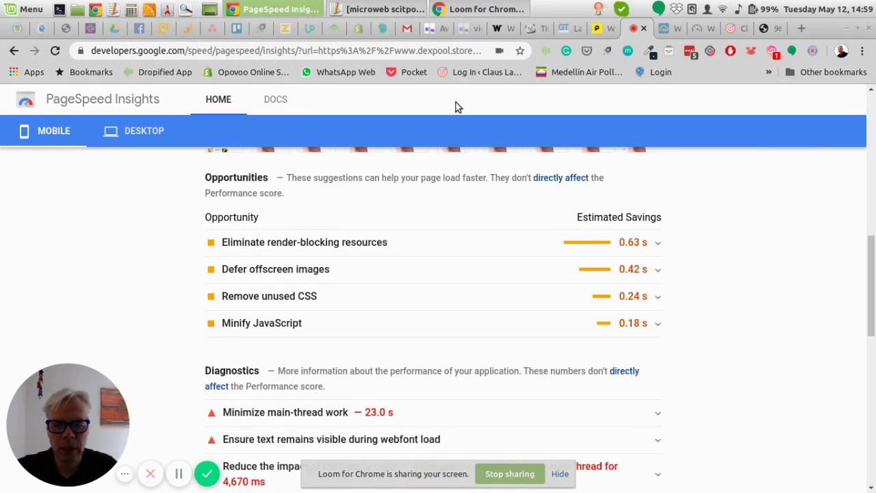
{"action": "left_click", "coordinate": [658, 243]}
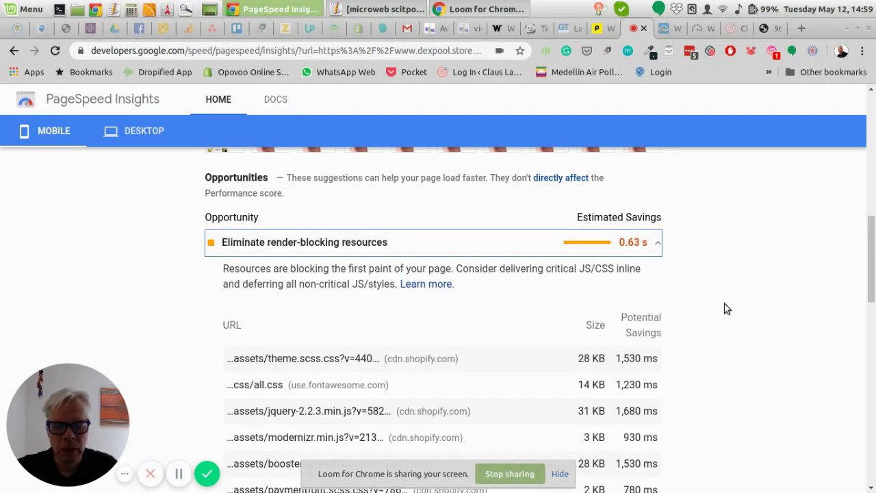
{"action": "scroll", "coordinate": [725, 307], "scroll_direction": "down", "scroll_amount": 4}
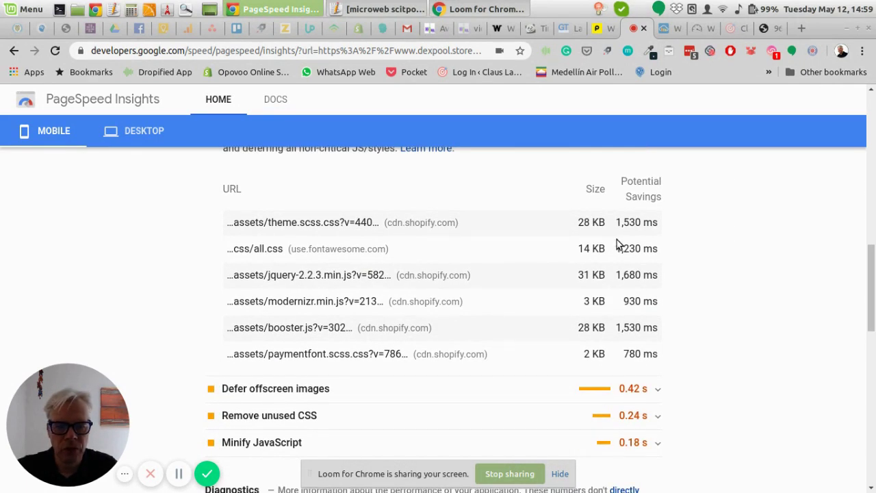
Expand the "Minimize main-thread work" diagnostic, examine the time spent per category and highlight Script Evaluation.
{"action": "scroll", "coordinate": [609, 232], "scroll_direction": "down", "scroll_amount": 5}
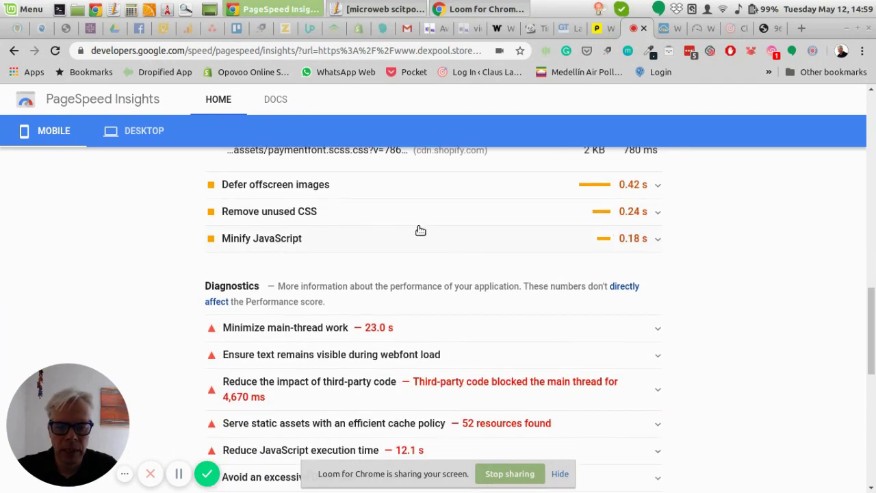
{"action": "scroll", "coordinate": [420, 230], "scroll_direction": "down", "scroll_amount": 1}
{"action": "left_click", "coordinate": [657, 295]}
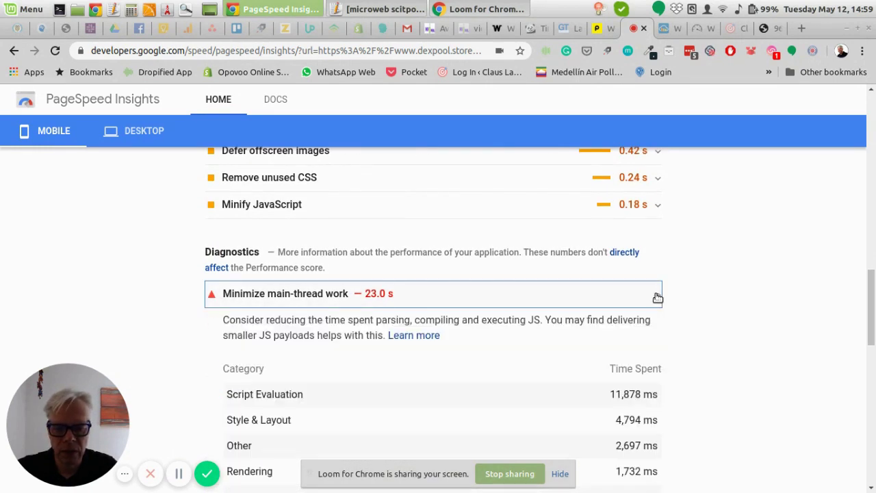
{"action": "scroll", "coordinate": [416, 252], "scroll_direction": "down", "scroll_amount": 4}
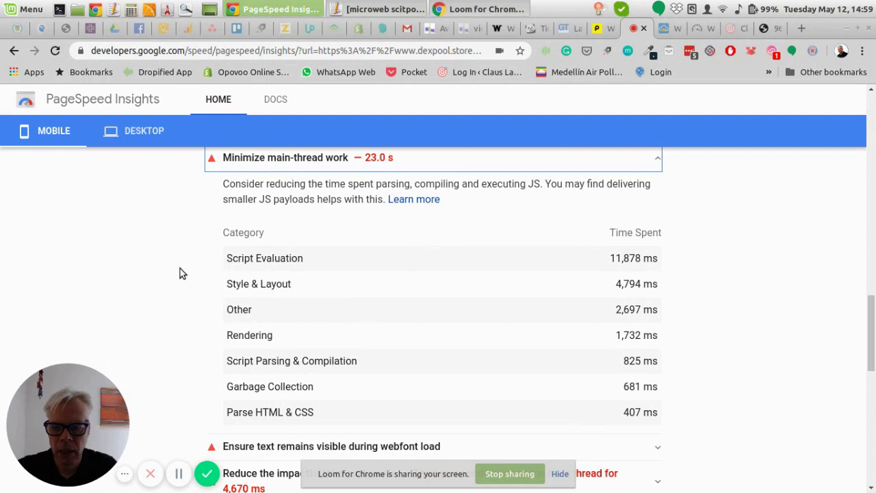
{"action": "left_click_drag", "start_coordinate": [226, 264], "coordinate": [306, 273]}
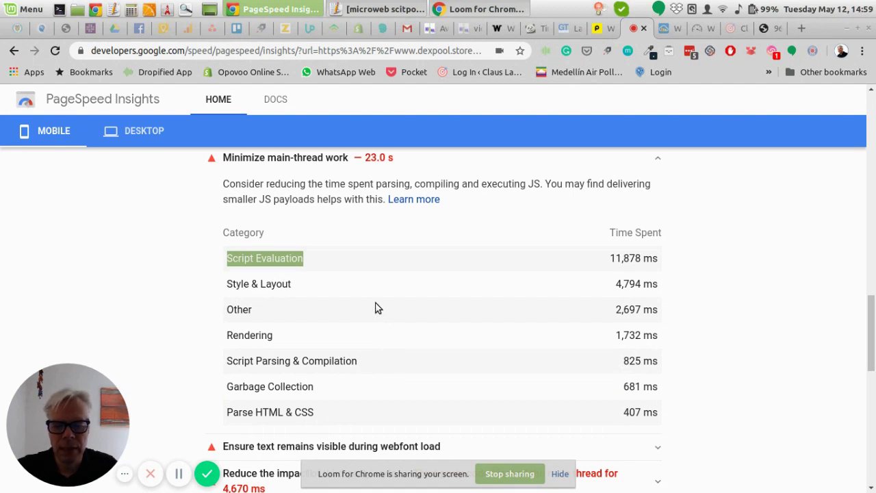
Reload the suspended Cloudinary report, switch to the Dexpool avocado slicer page and examine its images down to "Customers Also Bought".
{"action": "left_click", "coordinate": [663, 28]}
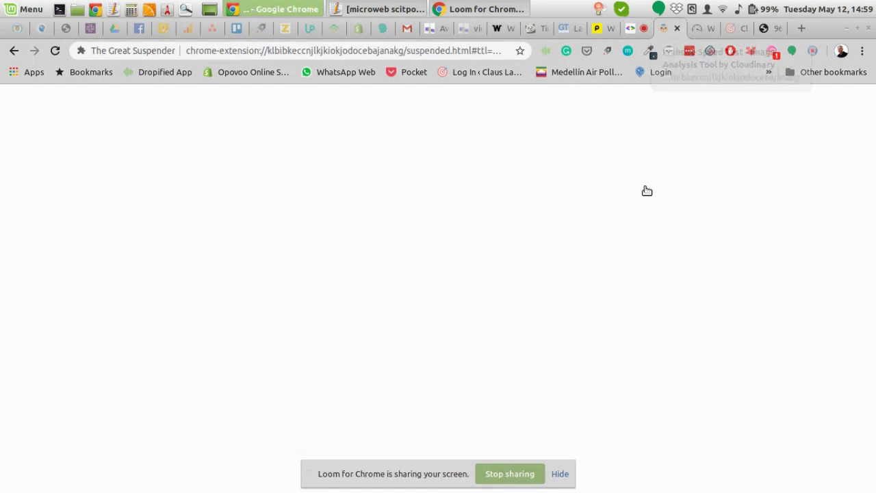
{"action": "left_click", "coordinate": [428, 28]}
{"action": "scroll", "coordinate": [465, 198], "scroll_direction": "down", "scroll_amount": 2}
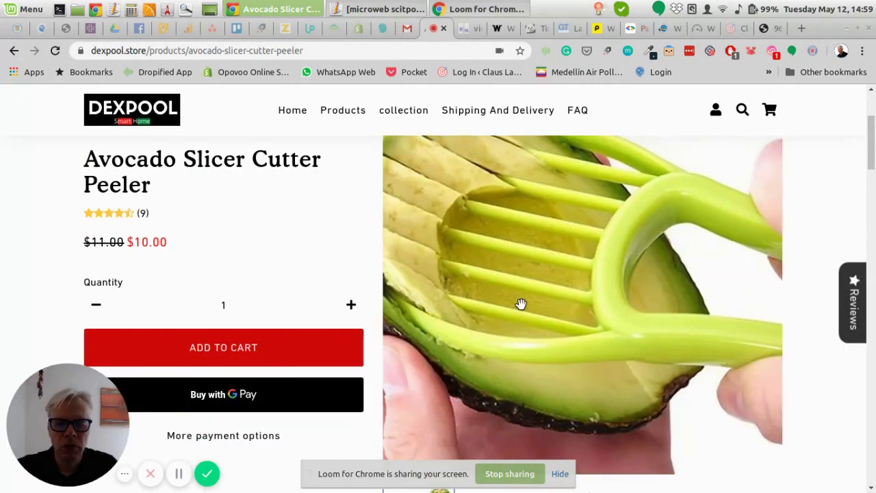
{"action": "scroll", "coordinate": [650, 217], "scroll_direction": "down", "scroll_amount": 1}
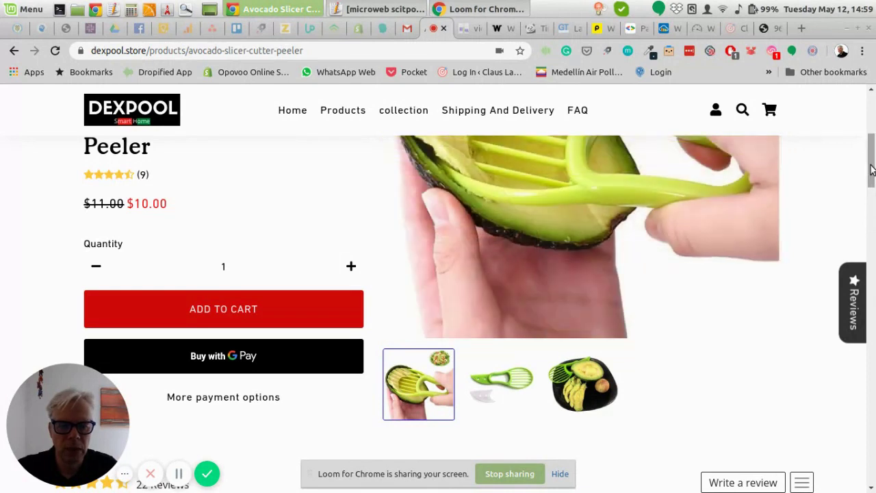
{"action": "left_click_drag", "start_coordinate": [871, 170], "coordinate": [873, 214]}
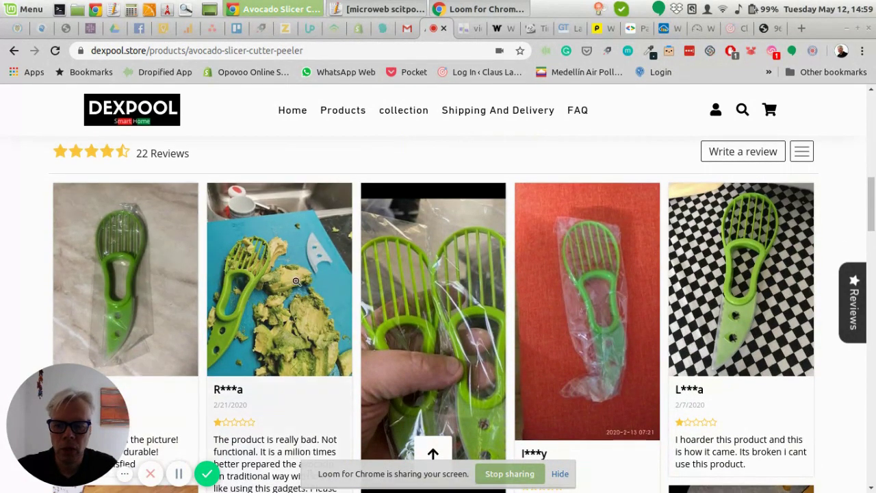
{"action": "left_click_drag", "start_coordinate": [870, 188], "coordinate": [873, 234]}
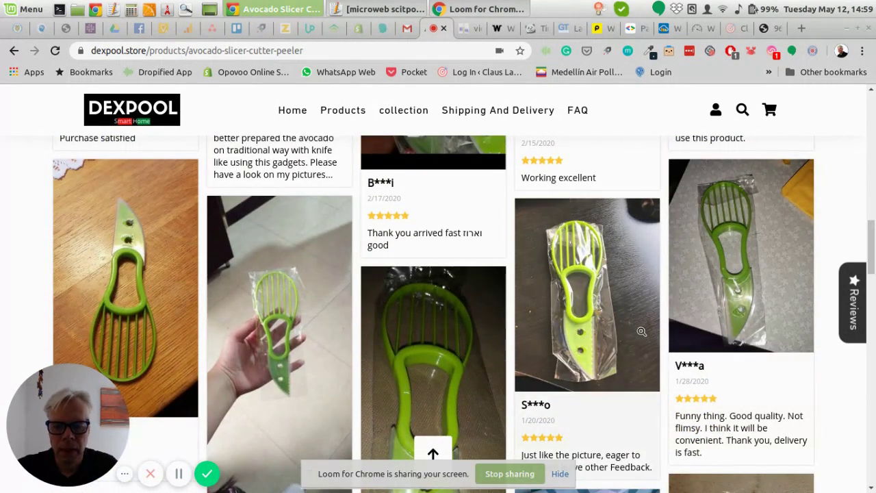
{"action": "left_click_drag", "start_coordinate": [873, 255], "coordinate": [873, 345]}
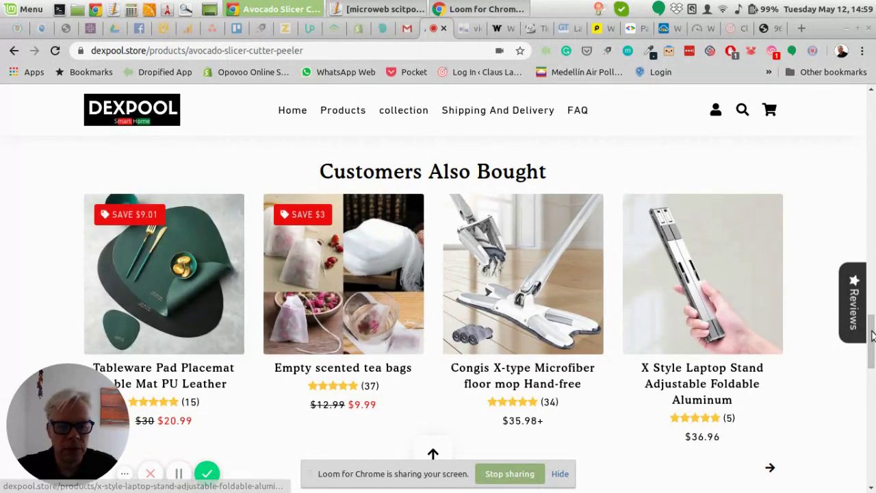
{"action": "left_click_drag", "start_coordinate": [871, 342], "coordinate": [871, 116]}
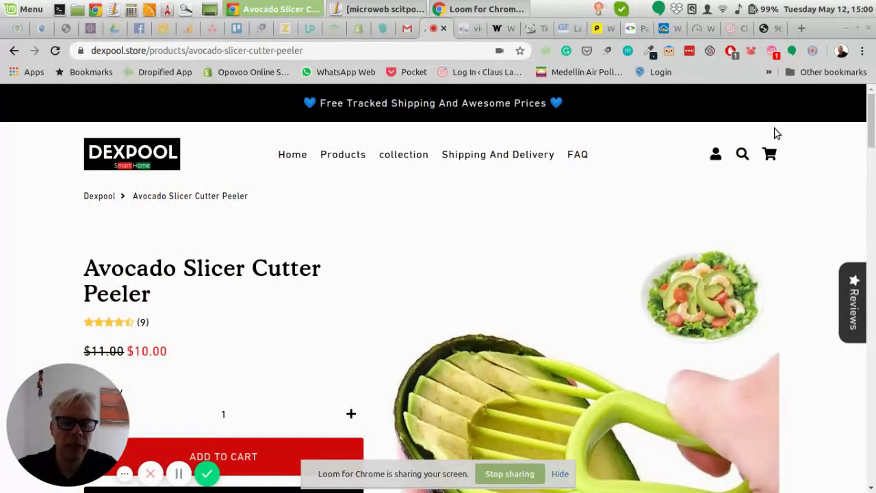
Re-examine the customer review photos on the avocado slicer page and return to the main product image.
{"action": "scroll", "coordinate": [474, 207], "scroll_direction": "down", "scroll_amount": 2}
{"action": "left_click_drag", "start_coordinate": [871, 160], "coordinate": [868, 242]}
{"action": "scroll", "coordinate": [342, 294], "scroll_direction": "up", "scroll_amount": 2}
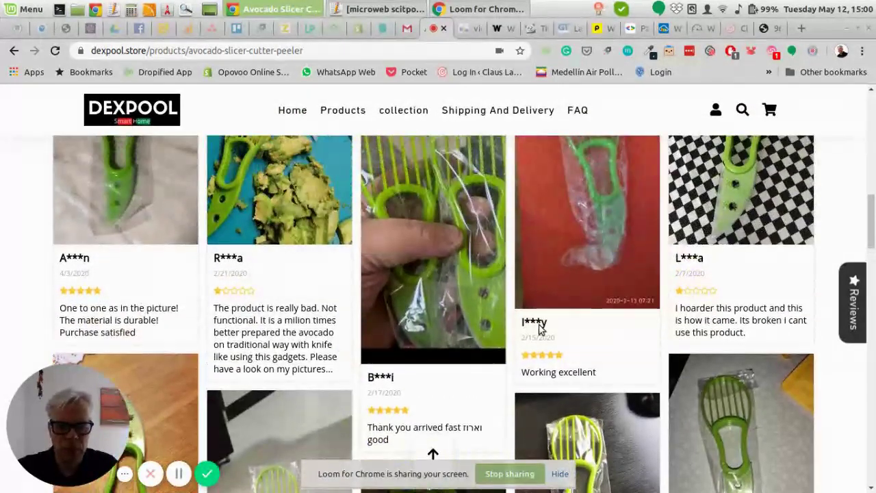
{"action": "scroll", "coordinate": [733, 370], "scroll_direction": "up", "scroll_amount": 2}
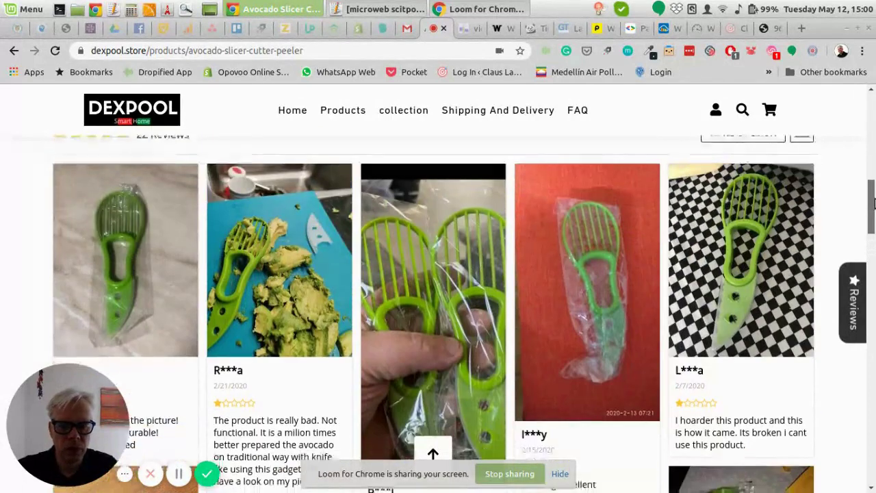
{"action": "scroll", "coordinate": [697, 398], "scroll_direction": "down", "scroll_amount": 3}
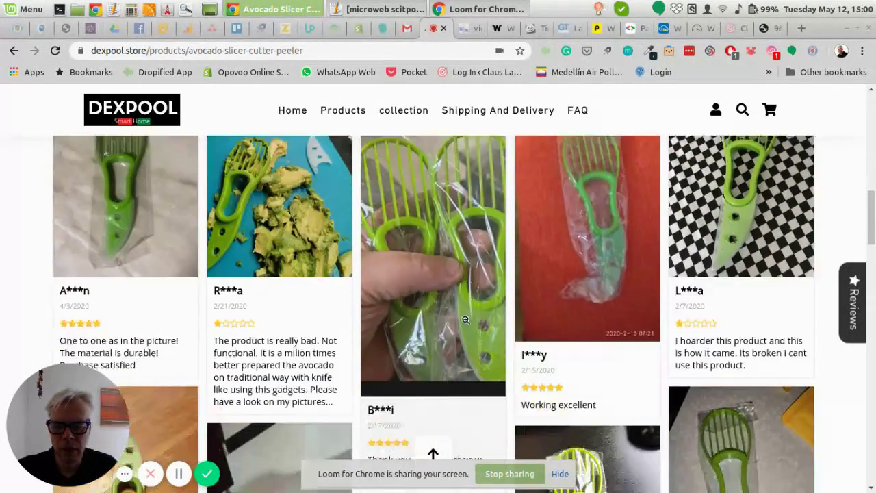
{"action": "scroll", "coordinate": [264, 279], "scroll_direction": "up", "scroll_amount": 5}
{"action": "scroll", "coordinate": [263, 279], "scroll_direction": "up", "scroll_amount": 15}
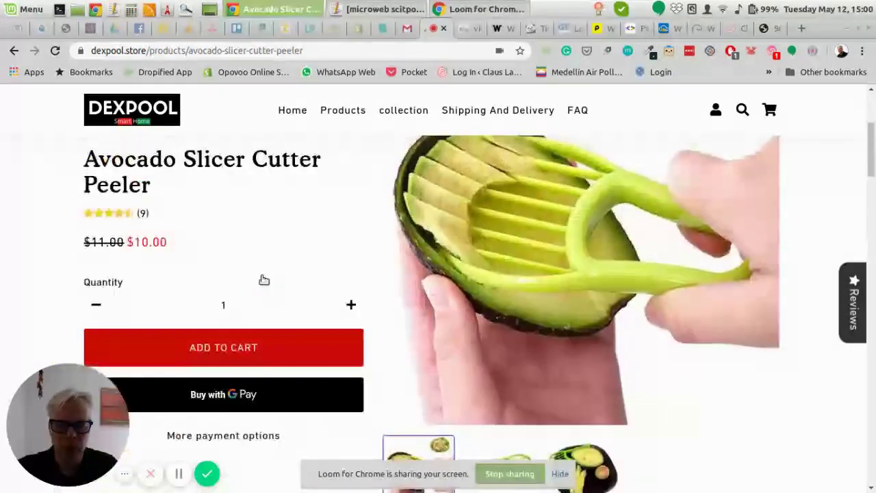
{"action": "scroll", "coordinate": [298, 163], "scroll_direction": "down", "scroll_amount": 2}
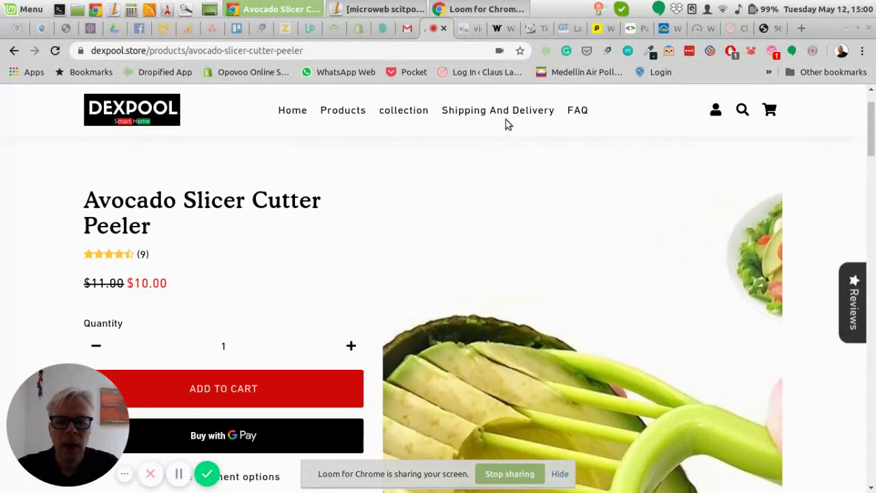
{"action": "left_click", "coordinate": [535, 27]}
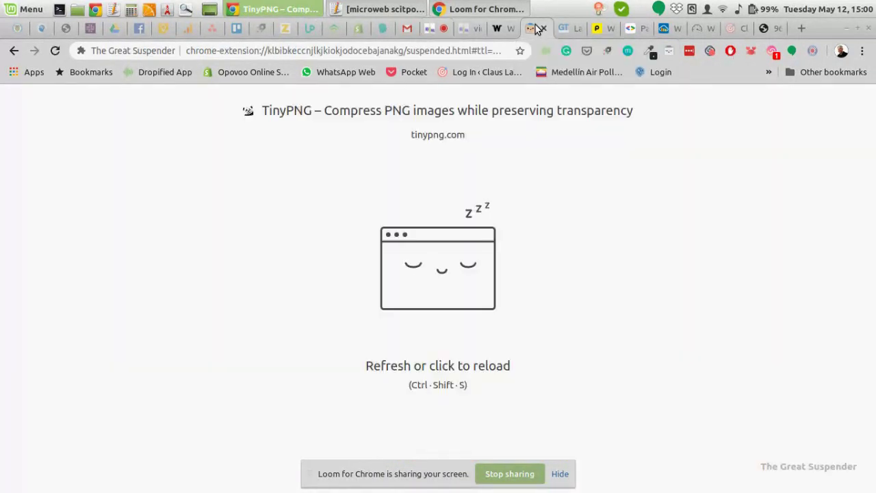
{"action": "left_click", "coordinate": [392, 229]}
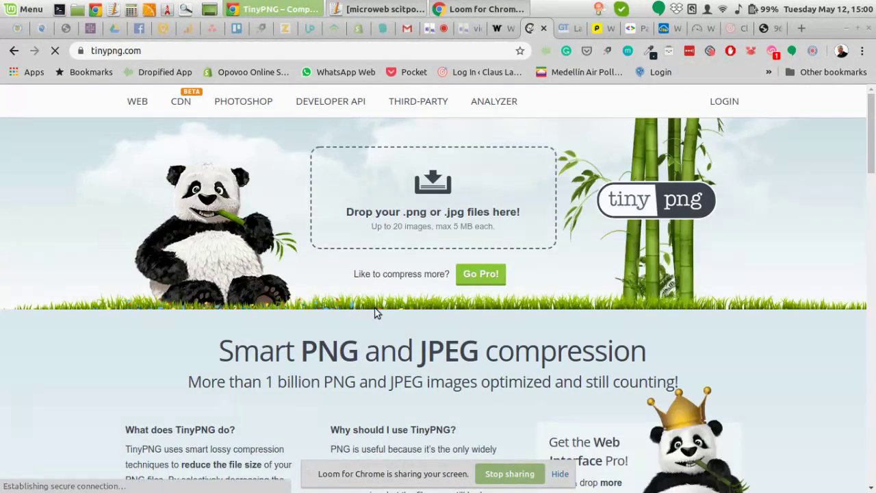
{"action": "left_click", "coordinate": [432, 193]}
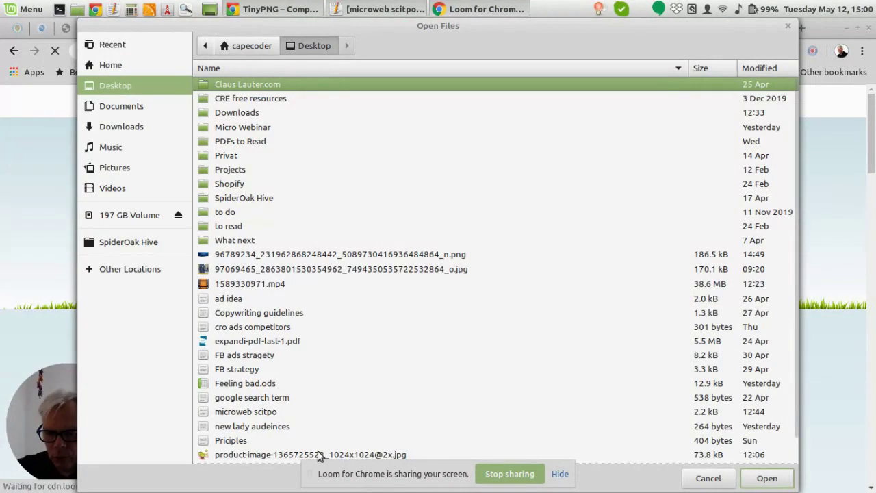
{"action": "left_click", "coordinate": [318, 454]}
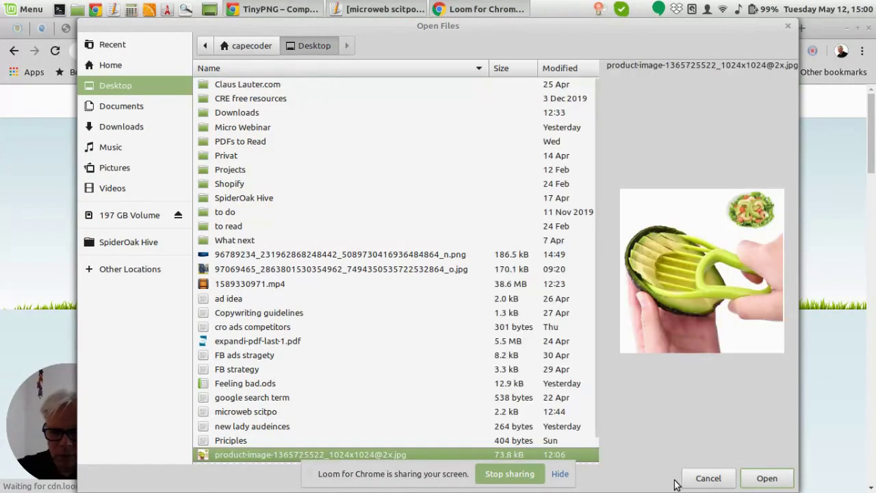
{"action": "left_click", "coordinate": [750, 481]}
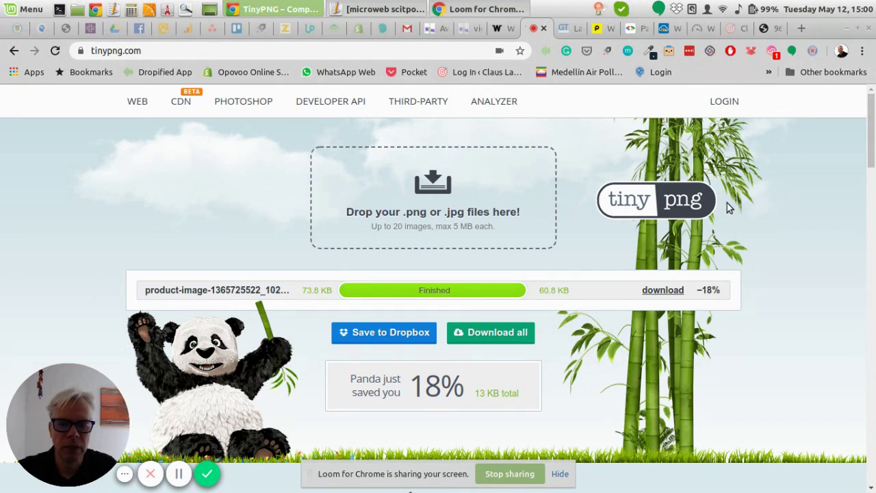
Open the product image saved on the desktop in the image viewer and compare it with the one on the Dexpool product page.
{"action": "left_click", "coordinate": [431, 28]}
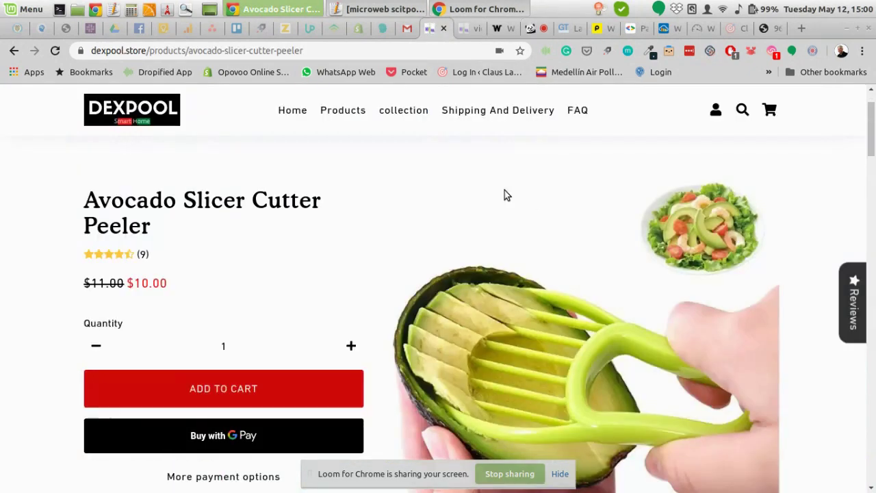
{"action": "scroll", "coordinate": [504, 193], "scroll_direction": "down", "scroll_amount": 1}
{"action": "scroll", "coordinate": [489, 210], "scroll_direction": "up", "scroll_amount": 1}
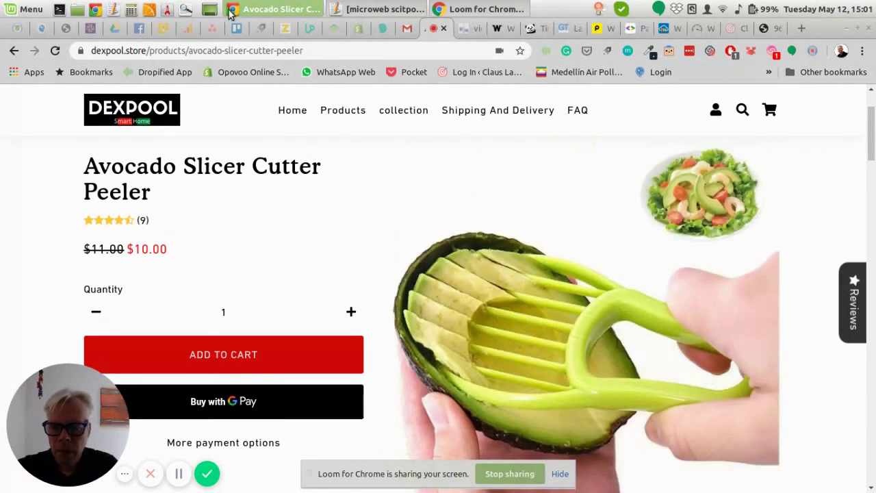
{"action": "left_click", "coordinate": [236, 9]}
{"action": "double_click", "coordinate": [502, 52]}
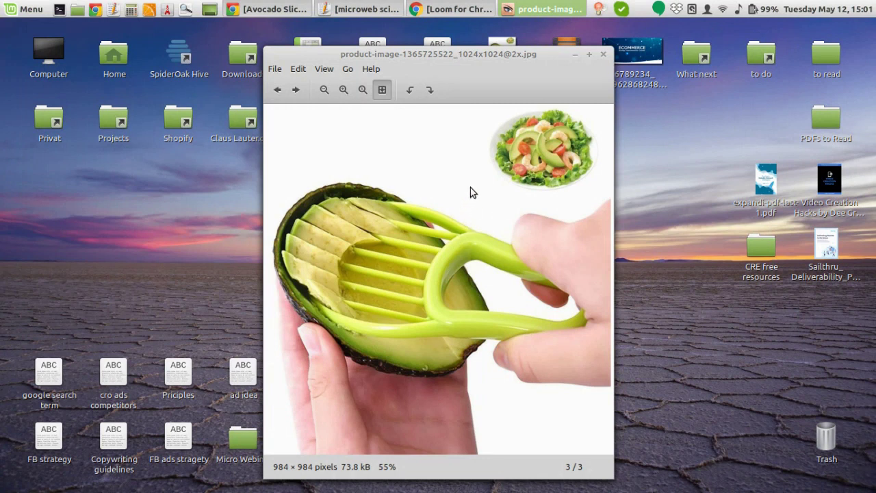
{"action": "left_click", "coordinate": [266, 8]}
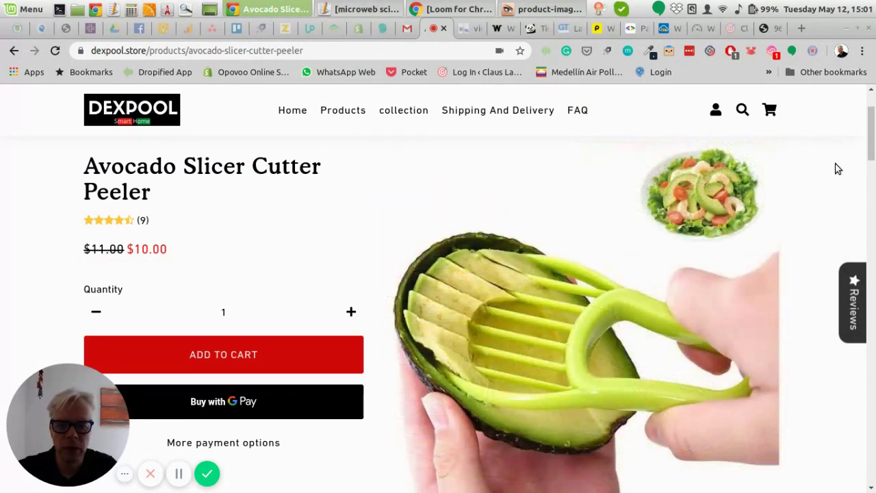
{"action": "scroll", "coordinate": [837, 168], "scroll_direction": "down", "scroll_amount": 1}
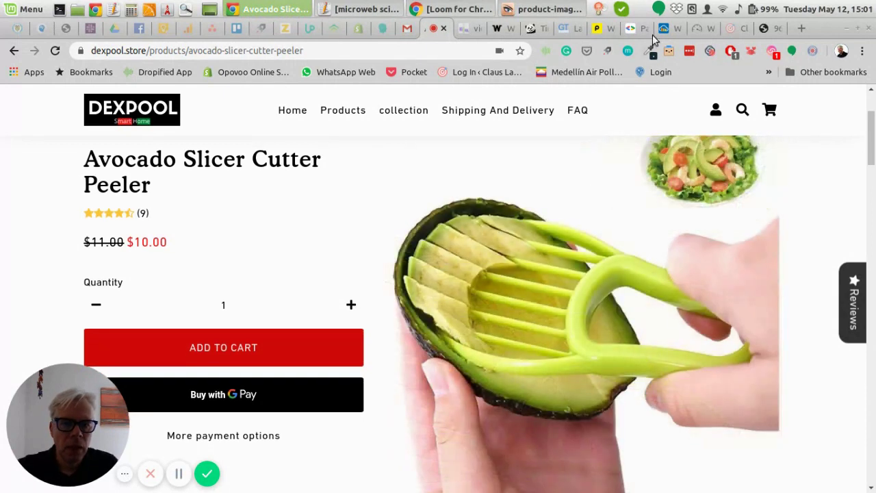
Switch to Cloudinary's Image Analysis Results and examine the page image score, image weight totals and first product image entries.
{"action": "left_click", "coordinate": [664, 29]}
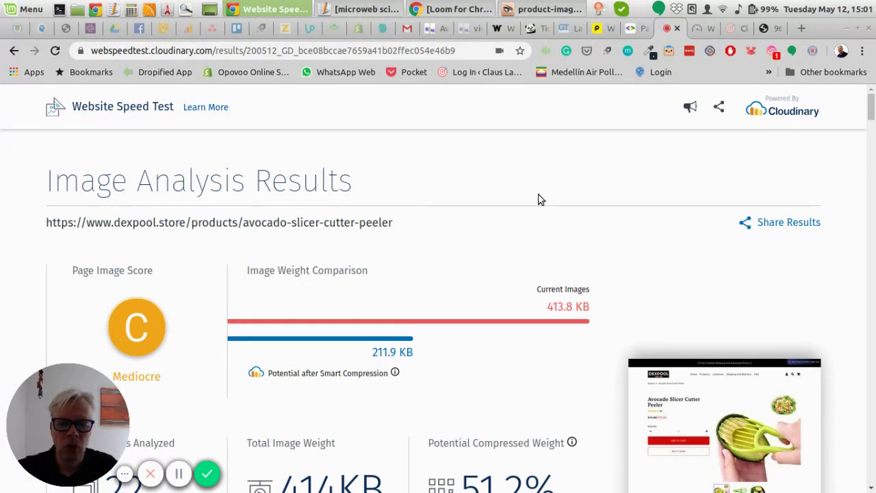
{"action": "scroll", "coordinate": [538, 199], "scroll_direction": "down", "scroll_amount": 3}
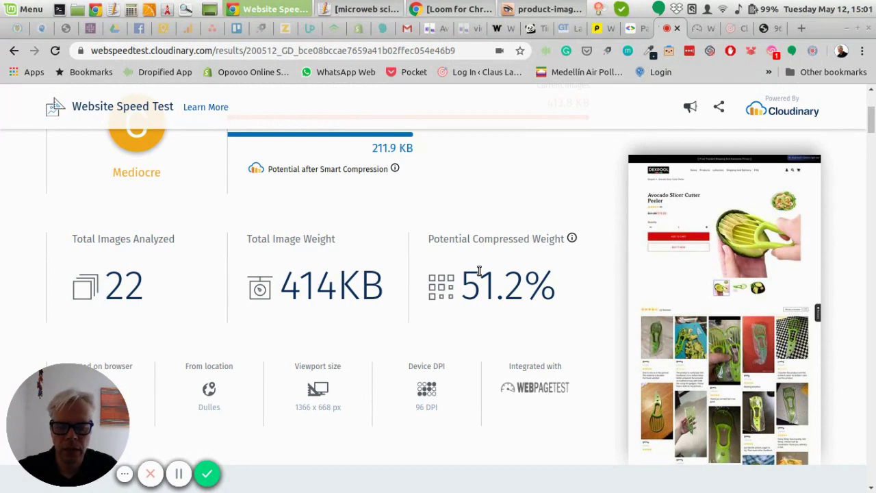
{"action": "scroll", "coordinate": [517, 230], "scroll_direction": "down", "scroll_amount": 1}
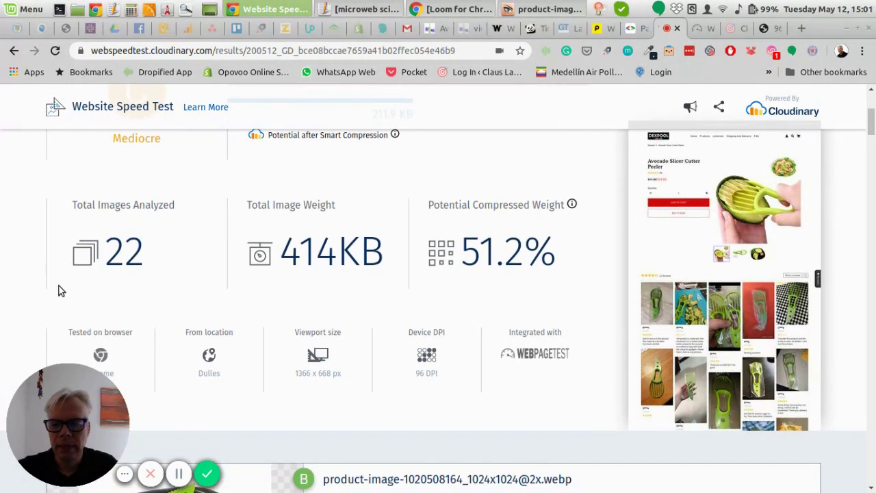
{"action": "scroll", "coordinate": [602, 260], "scroll_direction": "down", "scroll_amount": 1}
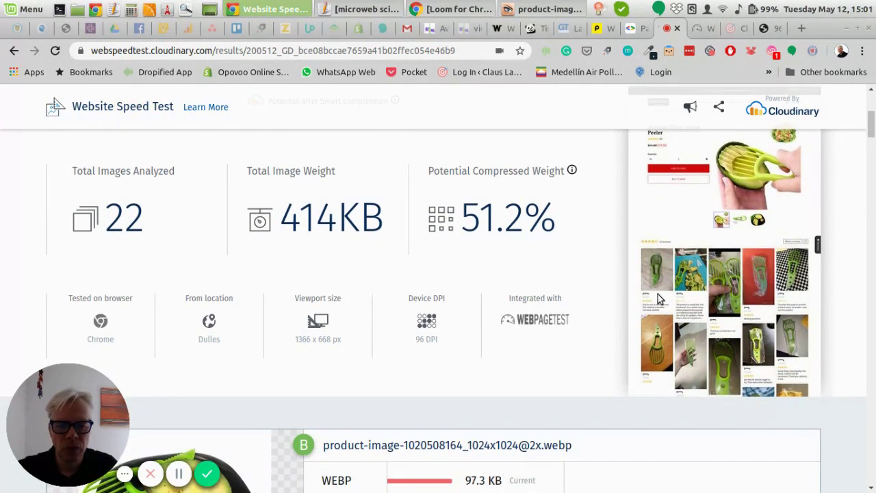
{"action": "scroll", "coordinate": [577, 240], "scroll_direction": "down", "scroll_amount": 5}
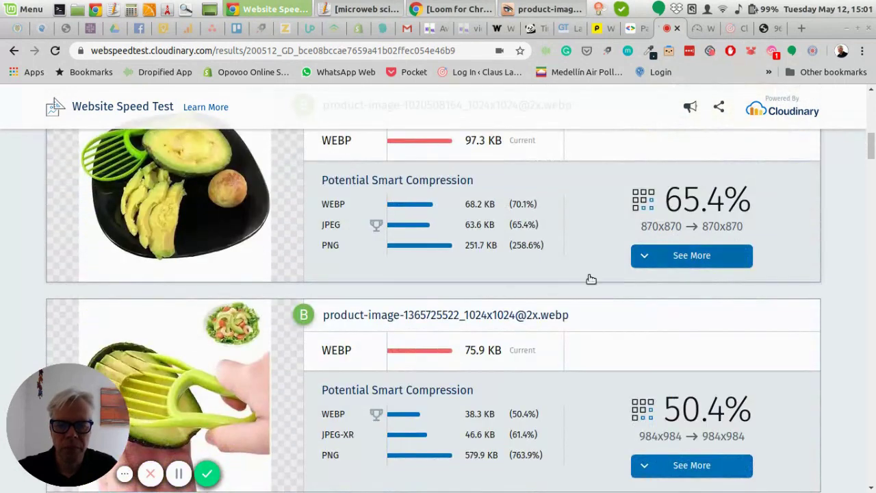
{"action": "scroll", "coordinate": [517, 264], "scroll_direction": "up", "scroll_amount": 1}
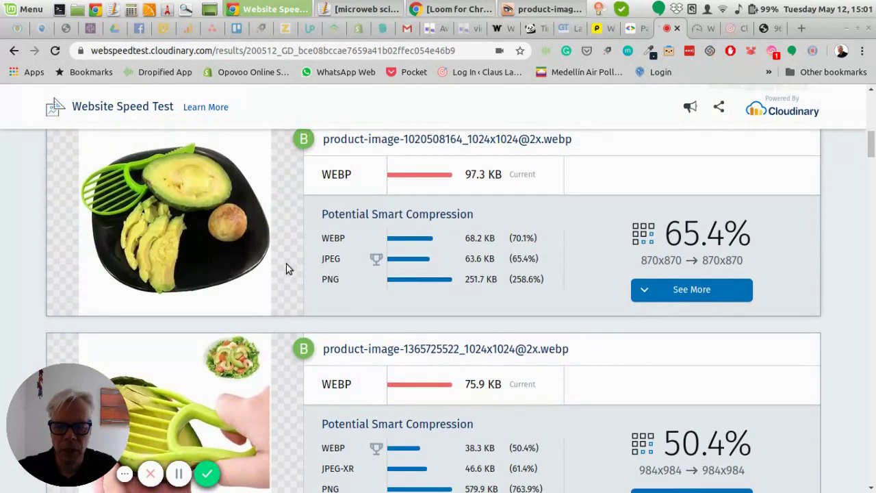
{"action": "double_click", "coordinate": [334, 238]}
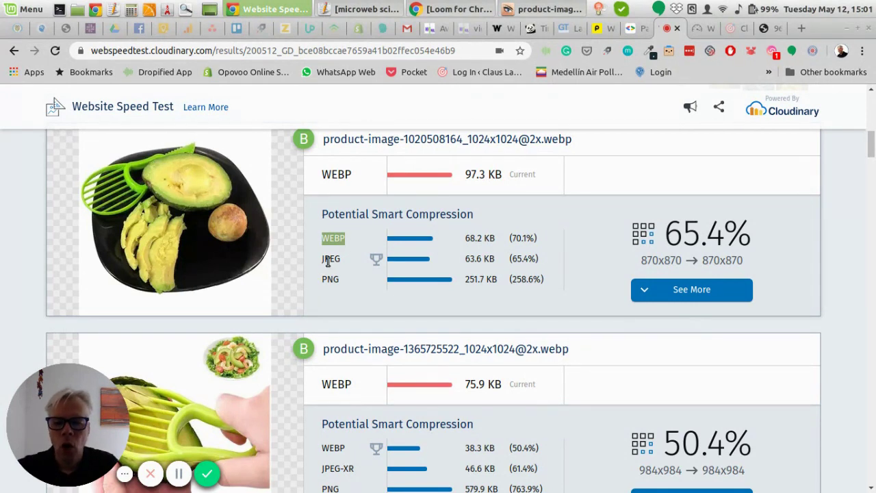
{"action": "double_click", "coordinate": [329, 258]}
{"action": "double_click", "coordinate": [329, 279]}
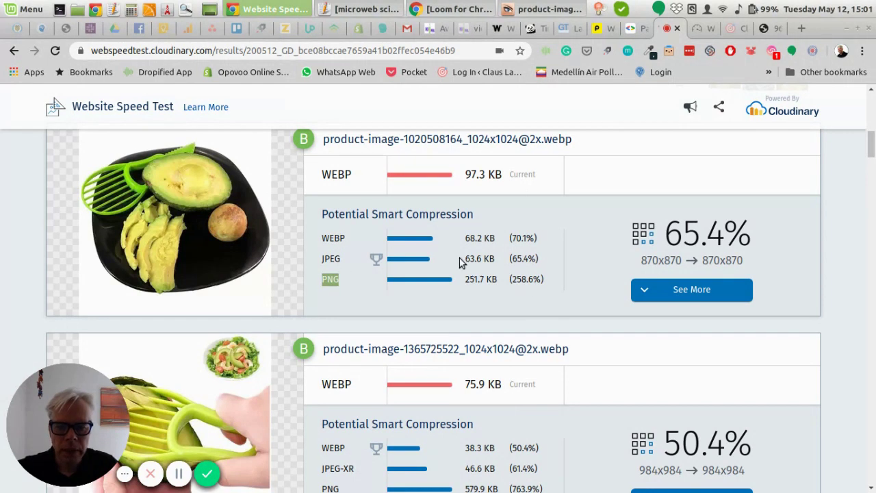
{"action": "left_click_drag", "start_coordinate": [467, 258], "coordinate": [500, 265]}
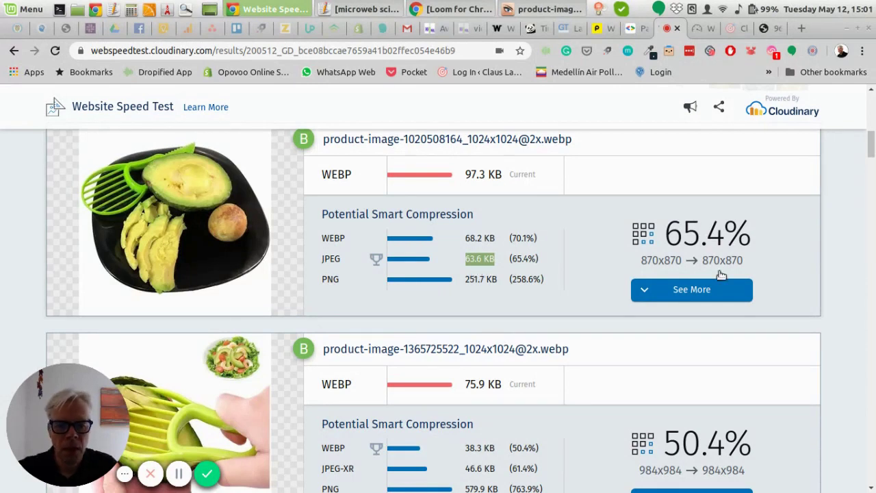
Highlight and compare the pixel dimensions of the first two product images in the Cloudinary results.
{"action": "scroll", "coordinate": [569, 273], "scroll_direction": "down", "scroll_amount": 2}
{"action": "left_click_drag", "start_coordinate": [640, 195], "coordinate": [755, 197]}
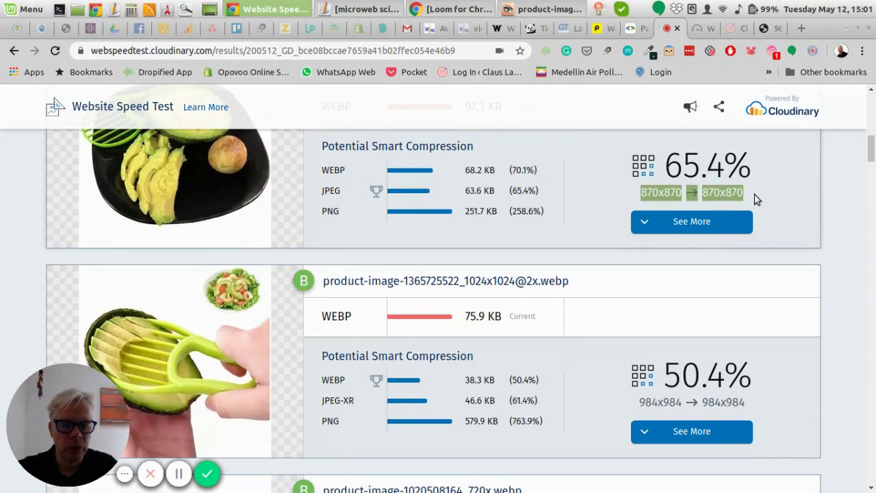
{"action": "scroll", "coordinate": [591, 238], "scroll_direction": "down", "scroll_amount": 1}
{"action": "scroll", "coordinate": [591, 238], "scroll_direction": "down", "scroll_amount": 2}
{"action": "left_click_drag", "start_coordinate": [639, 301], "coordinate": [753, 307]}
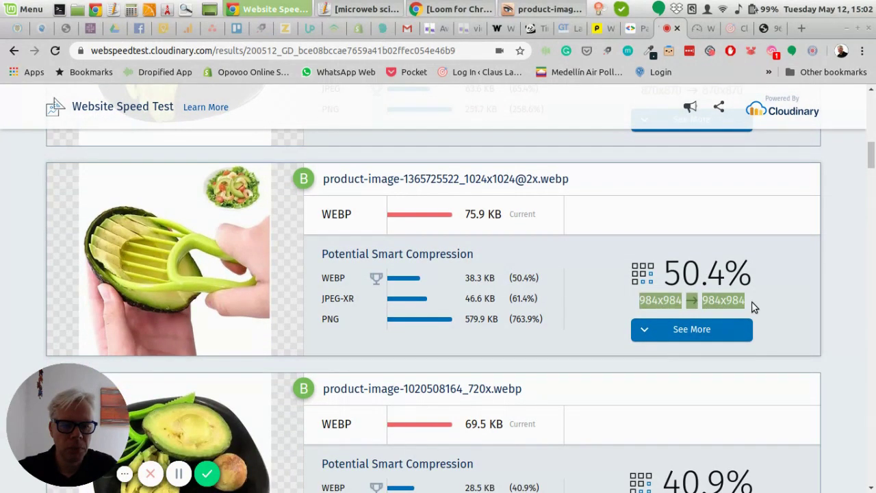
{"action": "scroll", "coordinate": [591, 259], "scroll_direction": "up", "scroll_amount": 3}
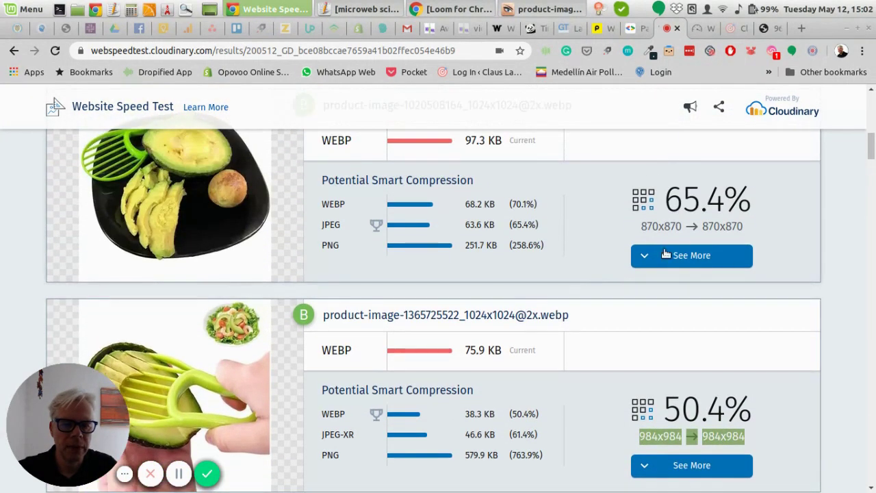
{"action": "scroll", "coordinate": [566, 299], "scroll_direction": "down", "scroll_amount": 2}
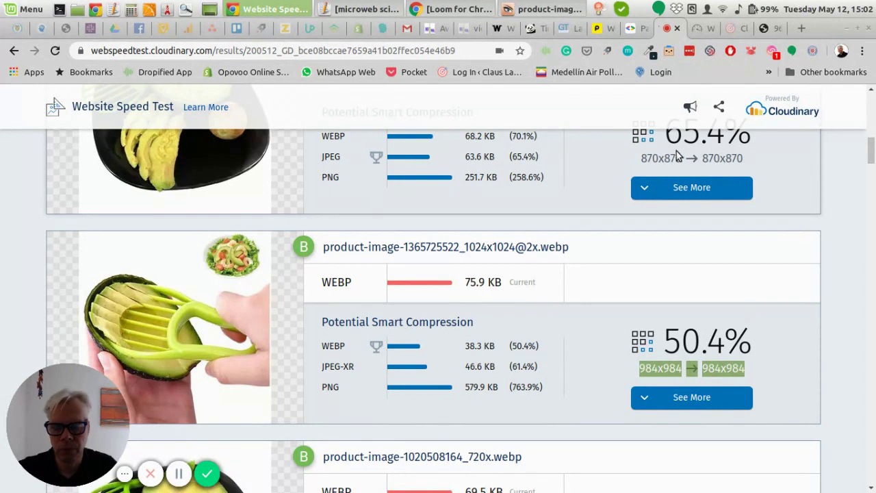
Examine the file sizes, potential smart compression and dimensions of the remaining product image entries in the Cloudinary results.
{"action": "scroll", "coordinate": [587, 325], "scroll_direction": "down", "scroll_amount": 1}
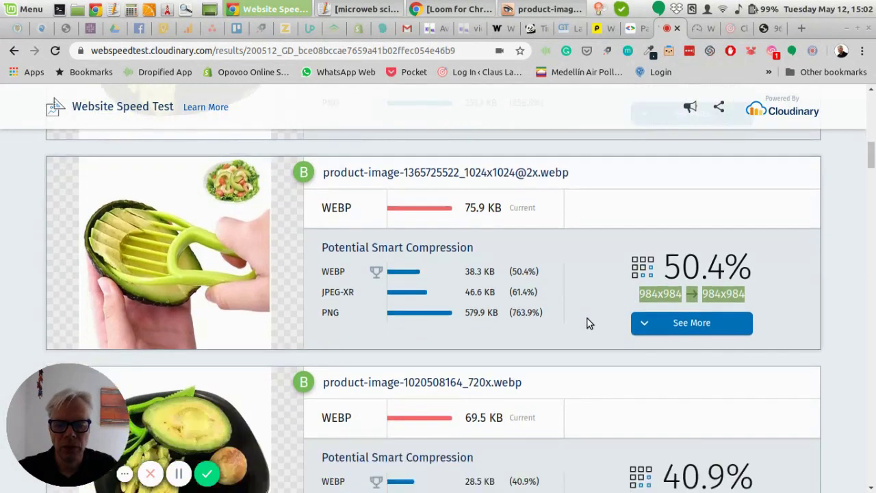
{"action": "scroll", "coordinate": [587, 318], "scroll_direction": "down", "scroll_amount": 3}
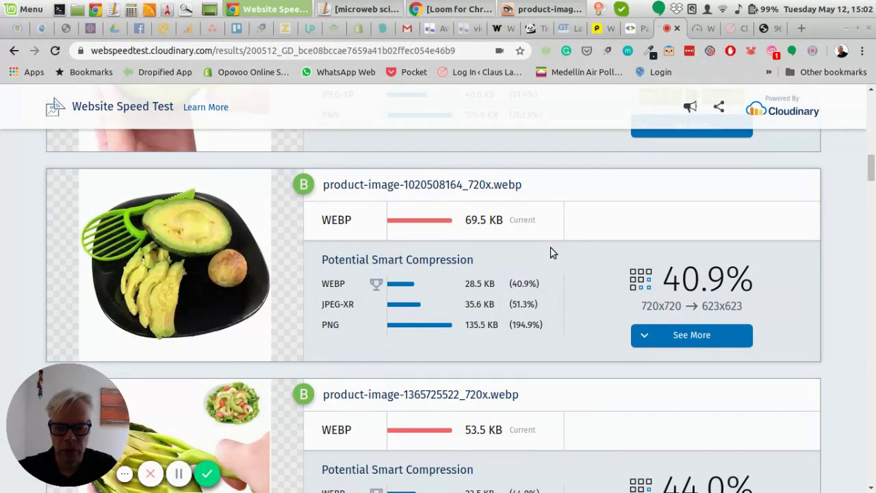
{"action": "scroll", "coordinate": [553, 253], "scroll_direction": "down", "scroll_amount": 3}
{"action": "scroll", "coordinate": [553, 253], "scroll_direction": "down", "scroll_amount": 3}
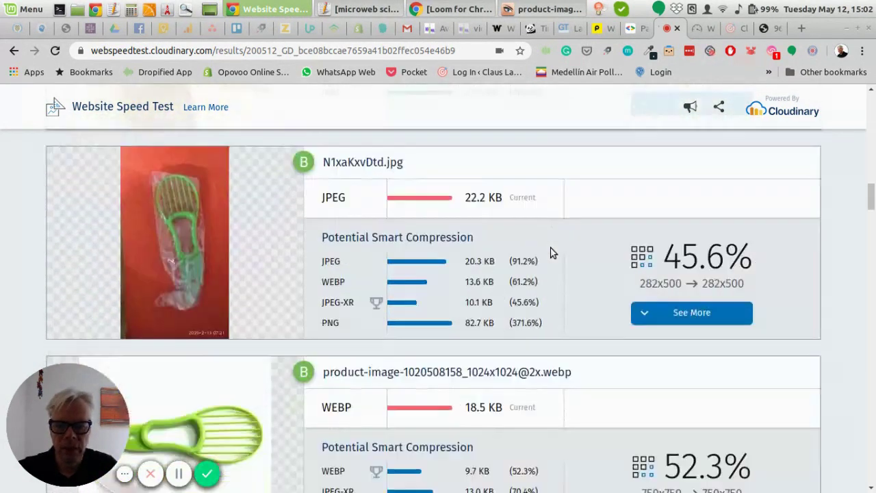
{"action": "scroll", "coordinate": [553, 253], "scroll_direction": "down", "scroll_amount": 2}
{"action": "scroll", "coordinate": [559, 263], "scroll_direction": "down", "scroll_amount": 1}
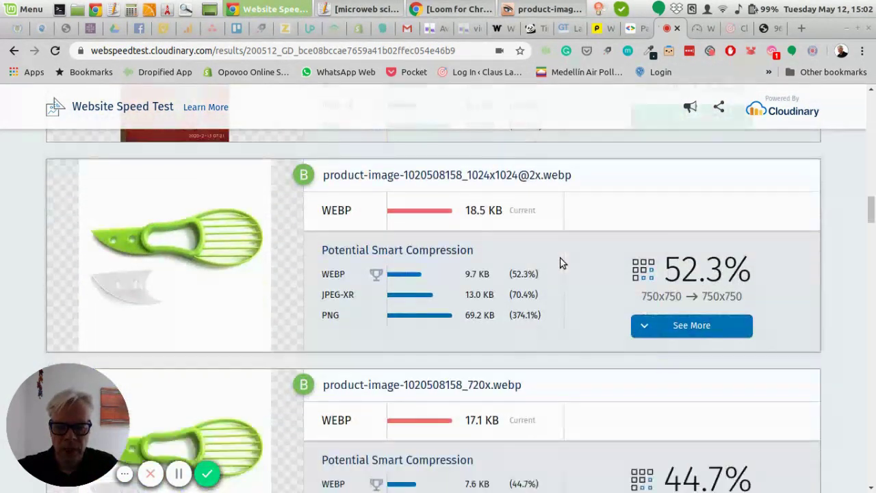
{"action": "scroll", "coordinate": [560, 263], "scroll_direction": "down", "scroll_amount": 7}
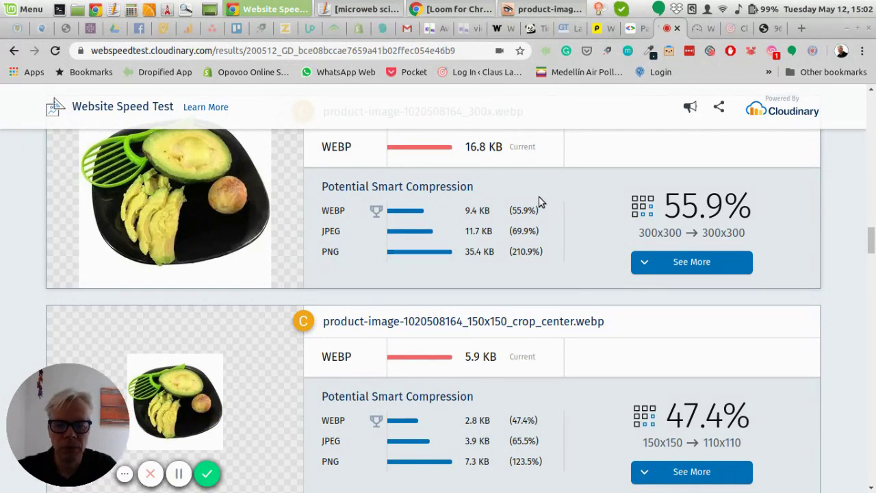
Switch to the Dexpool Avocado Slicer Cutter Peeler page and examine its header, product details, image thumbnails and first review photos.
{"action": "left_click", "coordinate": [429, 28]}
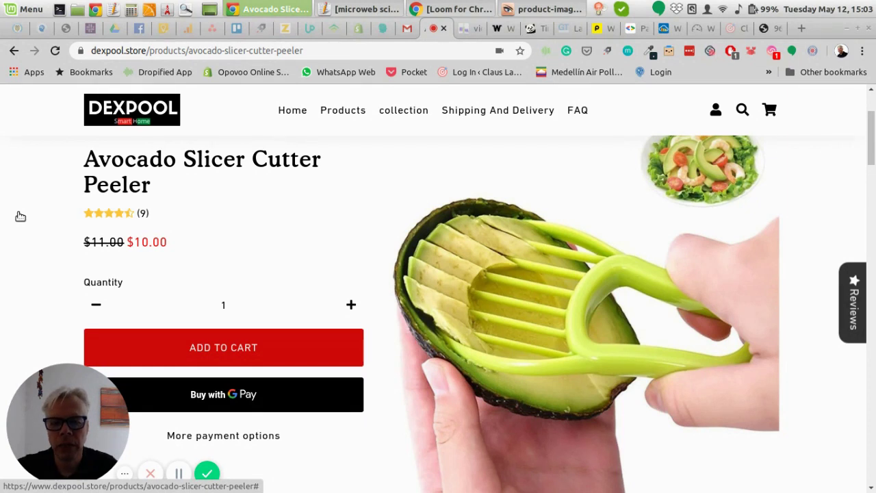
{"action": "scroll", "coordinate": [24, 197], "scroll_direction": "down", "scroll_amount": 1}
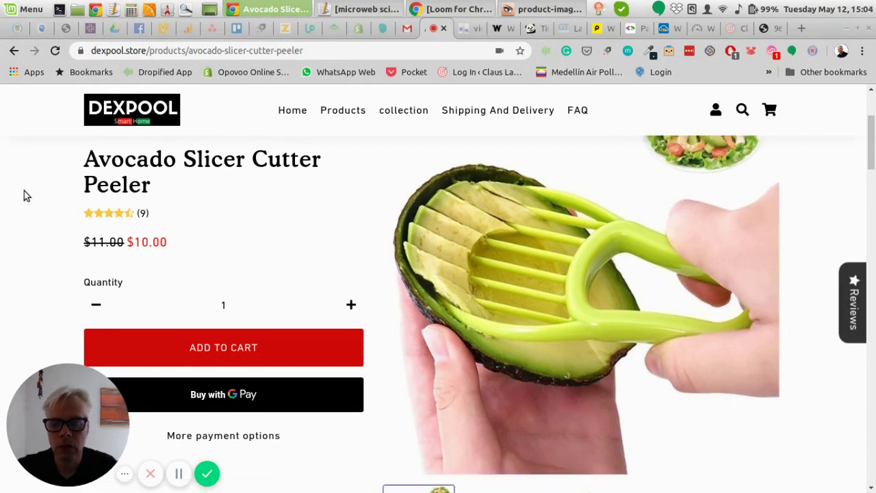
{"action": "scroll", "coordinate": [24, 196], "scroll_direction": "down", "scroll_amount": 5}
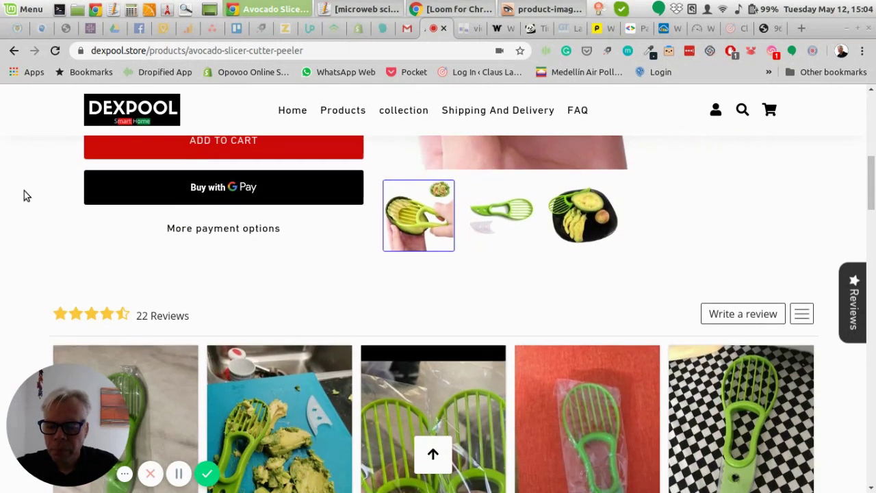
{"action": "scroll", "coordinate": [24, 197], "scroll_direction": "up", "scroll_amount": 6}
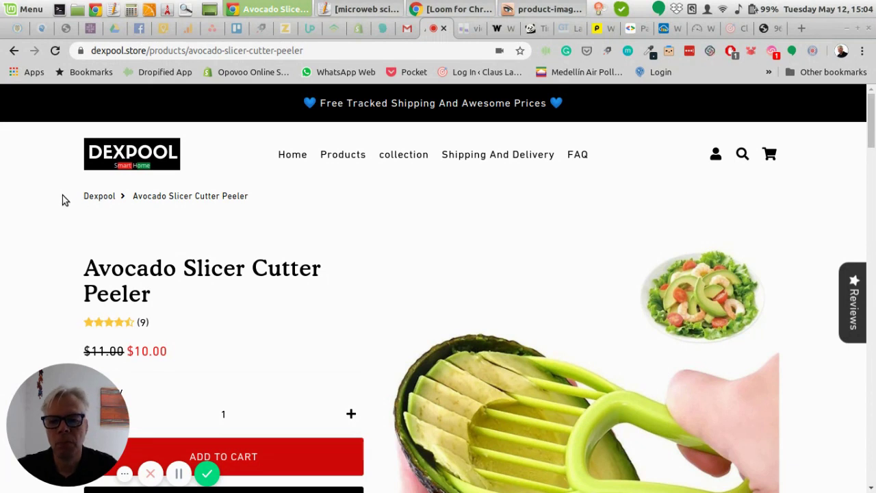
{"action": "scroll", "coordinate": [62, 197], "scroll_direction": "down", "scroll_amount": 2}
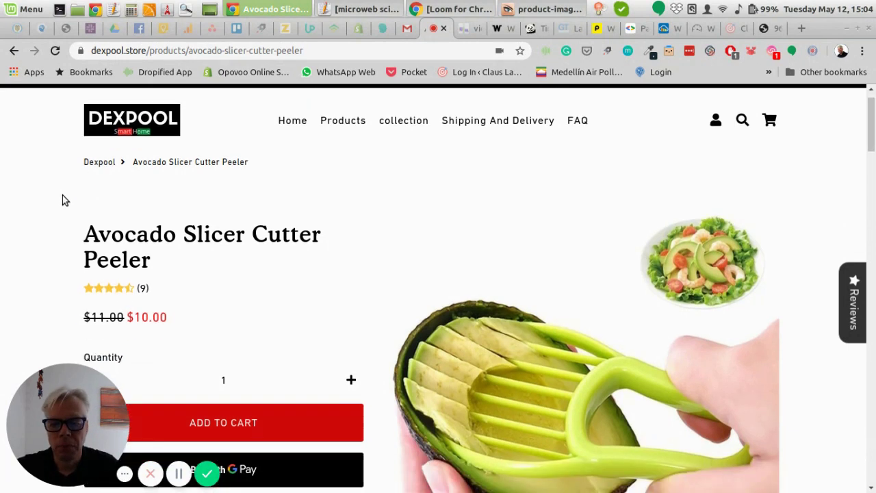
{"action": "scroll", "coordinate": [62, 197], "scroll_direction": "up", "scroll_amount": 1}
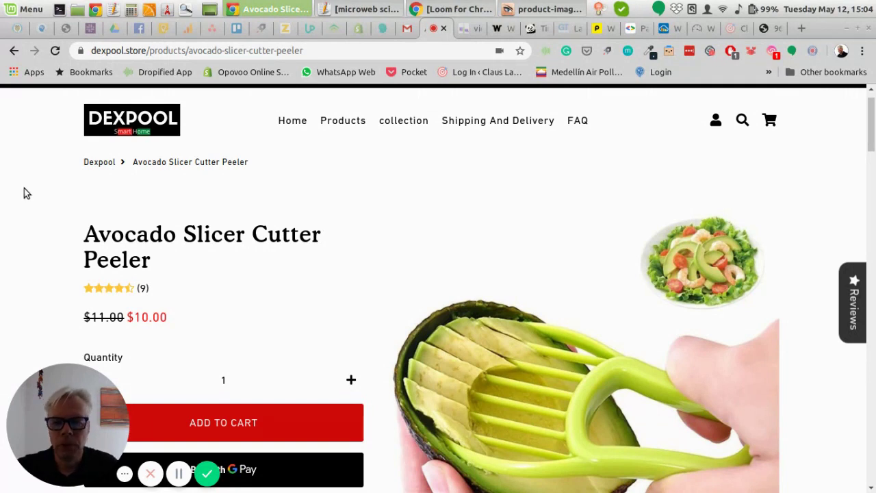
{"action": "scroll", "coordinate": [24, 193], "scroll_direction": "down", "scroll_amount": 1}
{"action": "scroll", "coordinate": [24, 193], "scroll_direction": "up", "scroll_amount": 1}
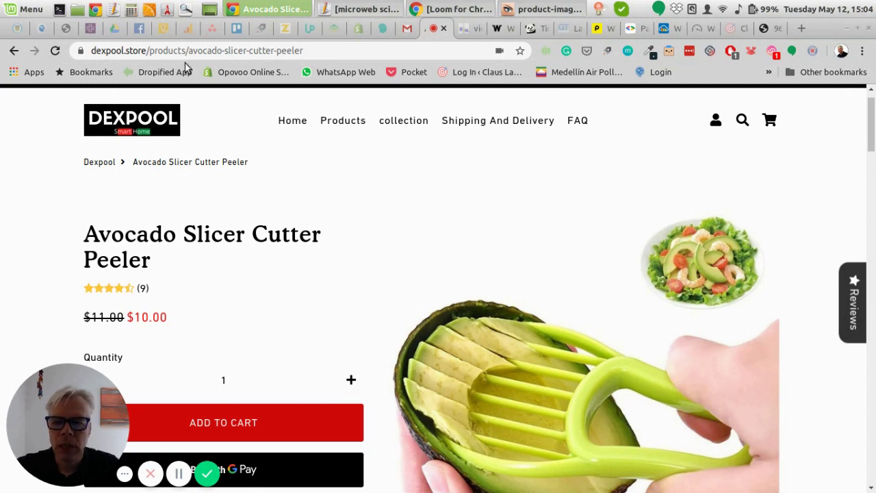
Highlight avocado-slicer-cutter-peeler in the page address and compare it with the highlighted product title Avocado Slicer Cutter Peeler.
{"action": "left_click_drag", "start_coordinate": [203, 51], "coordinate": [318, 59]}
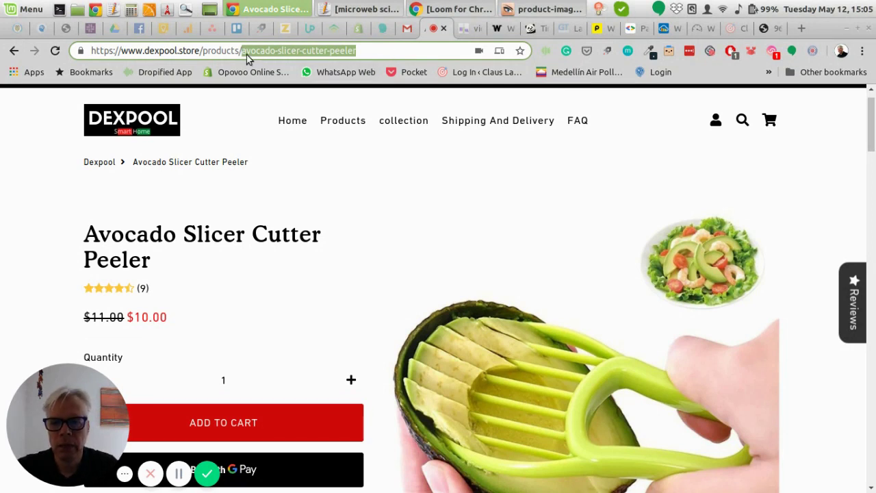
{"action": "scroll", "coordinate": [2, 176], "scroll_direction": "down", "scroll_amount": 2}
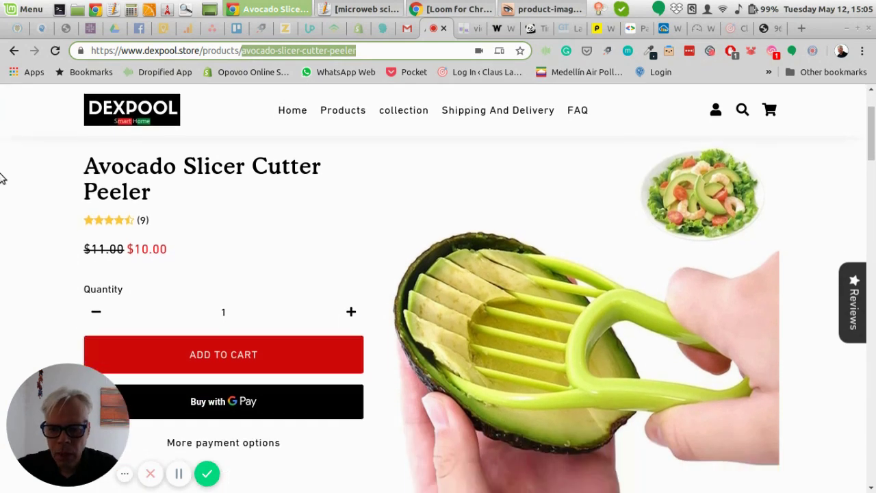
{"action": "scroll", "coordinate": [2, 176], "scroll_direction": "down", "scroll_amount": 1}
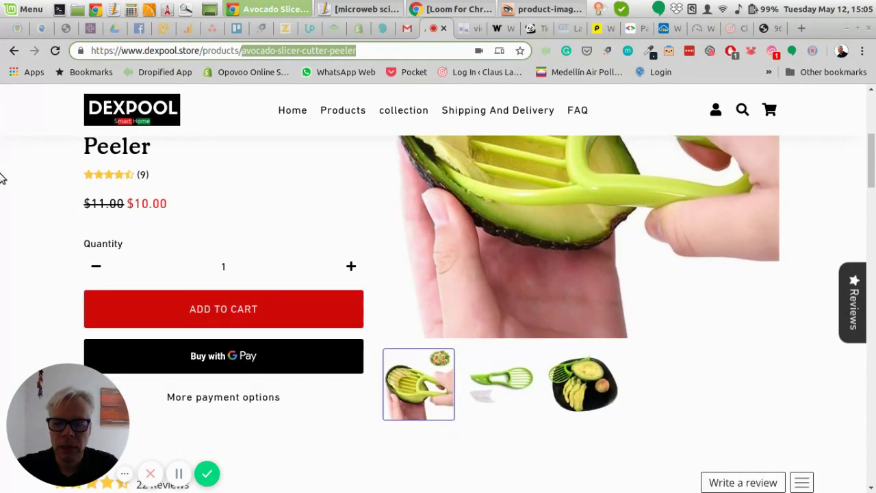
{"action": "scroll", "coordinate": [2, 177], "scroll_direction": "up", "scroll_amount": 1}
{"action": "left_click_drag", "start_coordinate": [177, 179], "coordinate": [87, 156]}
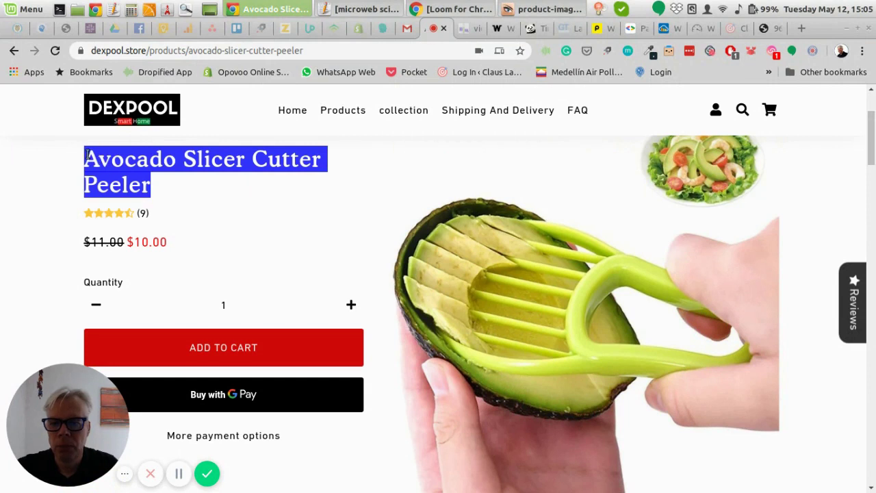
{"action": "left_click", "coordinate": [42, 172]}
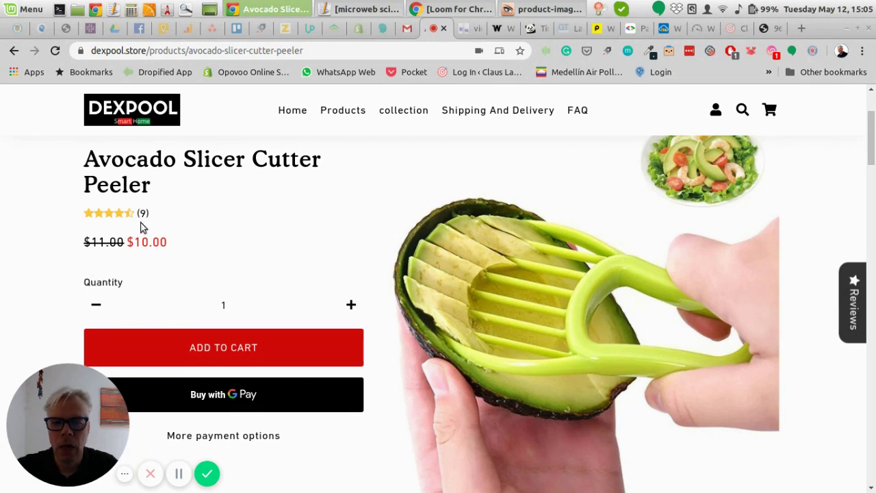
{"action": "left_click_drag", "start_coordinate": [153, 186], "coordinate": [84, 159]}
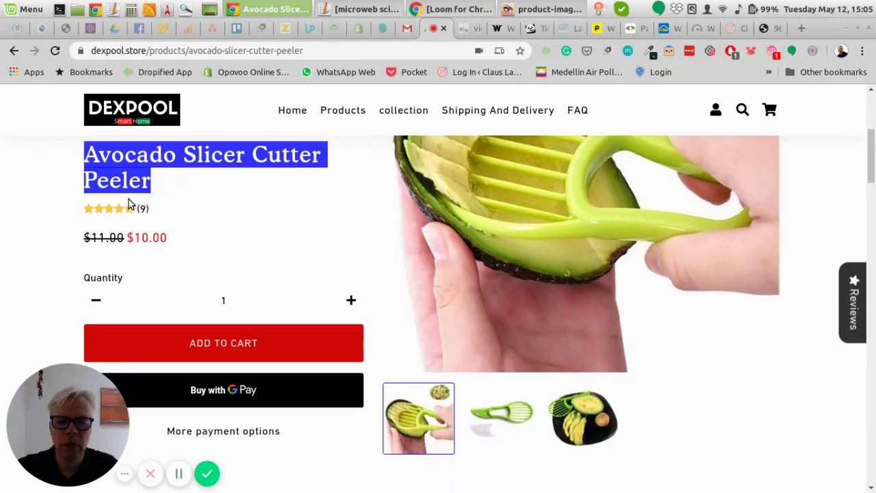
{"action": "scroll", "coordinate": [141, 168], "scroll_direction": "down", "scroll_amount": 4}
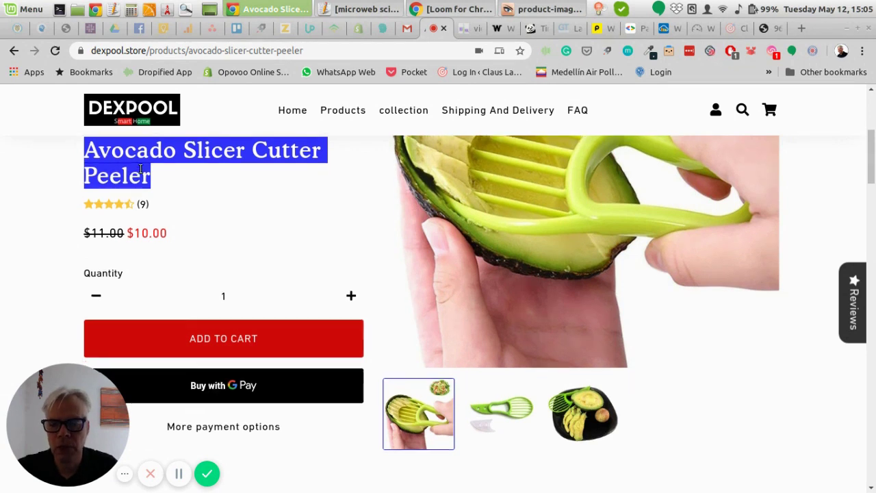
{"action": "scroll", "coordinate": [140, 168], "scroll_direction": "down", "scroll_amount": 6}
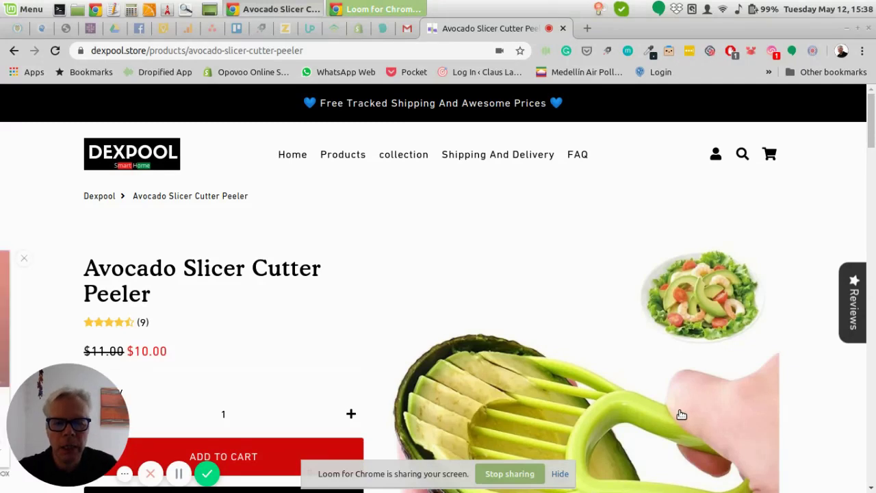
Examine the product page from the zoomed main image through the customer reviews down to the Similar products section.
{"action": "left_click", "coordinate": [681, 414]}
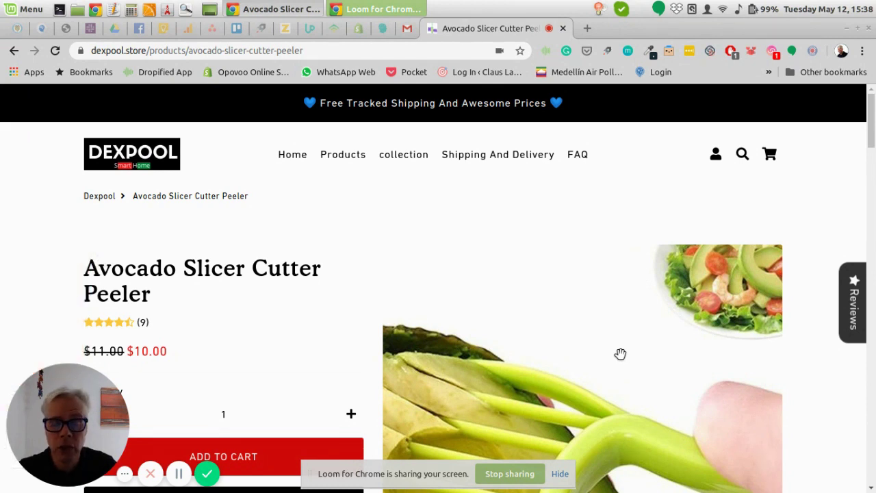
{"action": "scroll", "coordinate": [298, 313], "scroll_direction": "down", "scroll_amount": 3}
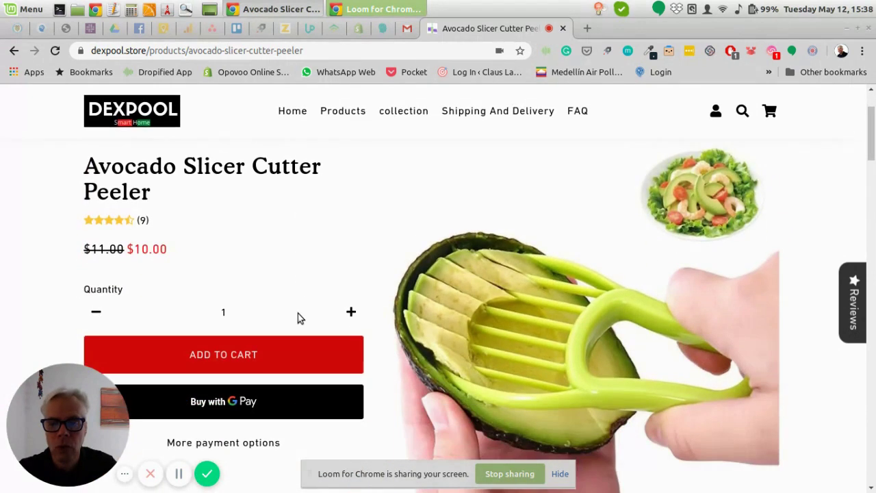
{"action": "scroll", "coordinate": [298, 312], "scroll_direction": "down", "scroll_amount": 5}
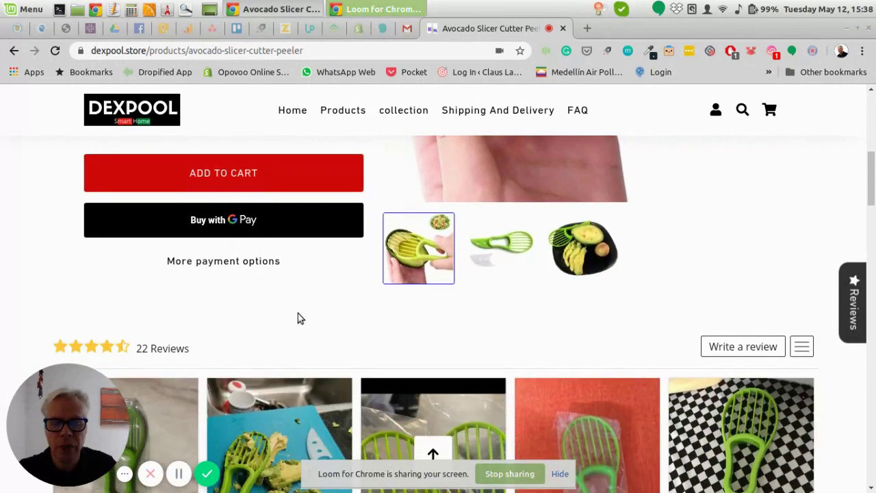
{"action": "scroll", "coordinate": [276, 307], "scroll_direction": "down", "scroll_amount": 2}
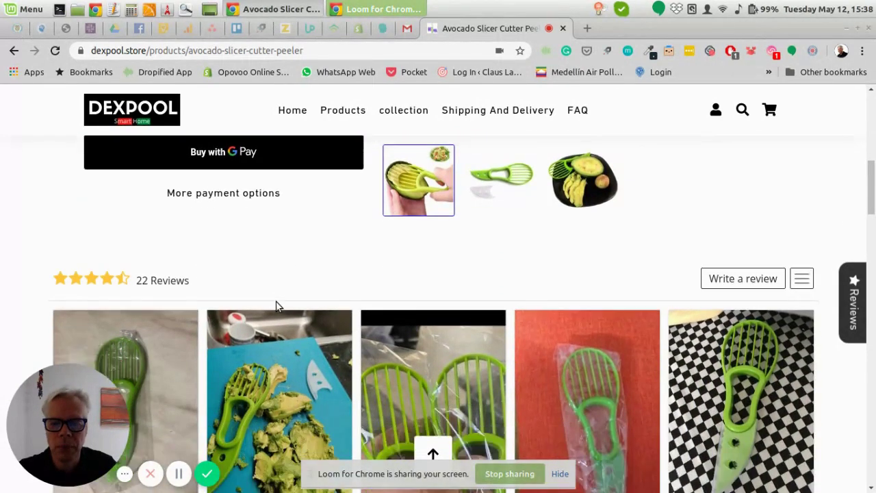
{"action": "scroll", "coordinate": [275, 306], "scroll_direction": "up", "scroll_amount": 7}
{"action": "scroll", "coordinate": [317, 219], "scroll_direction": "down", "scroll_amount": 7}
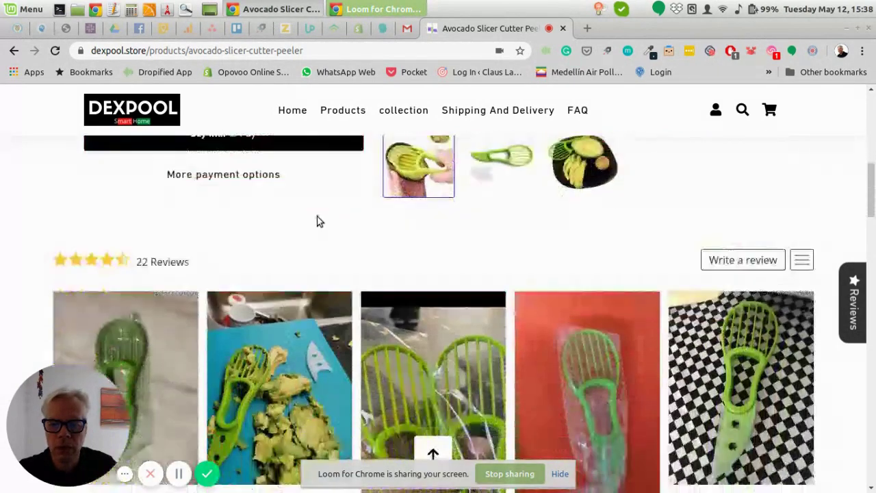
{"action": "scroll", "coordinate": [317, 220], "scroll_direction": "down", "scroll_amount": 10}
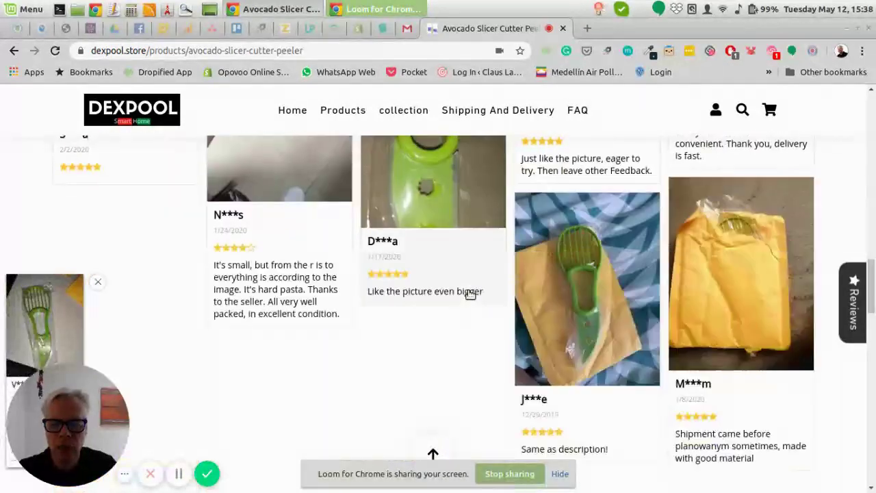
{"action": "scroll", "coordinate": [470, 294], "scroll_direction": "down", "scroll_amount": 8}
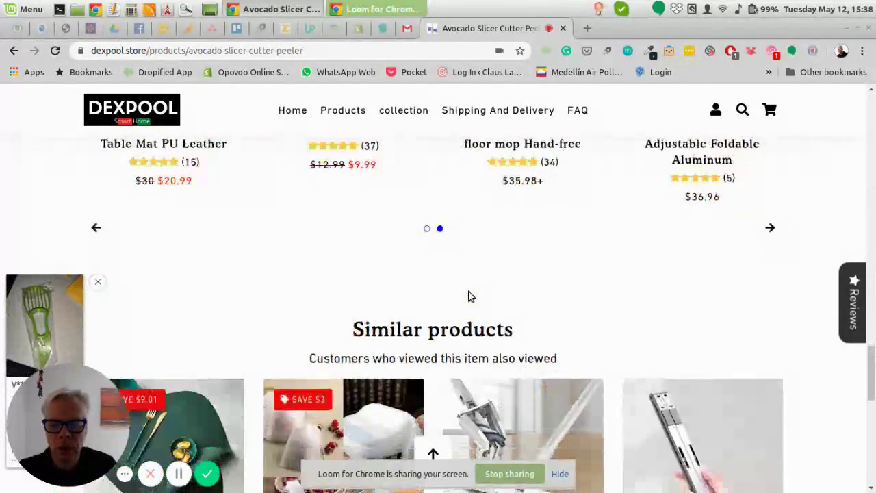
{"action": "scroll", "coordinate": [470, 296], "scroll_direction": "down", "scroll_amount": 3}
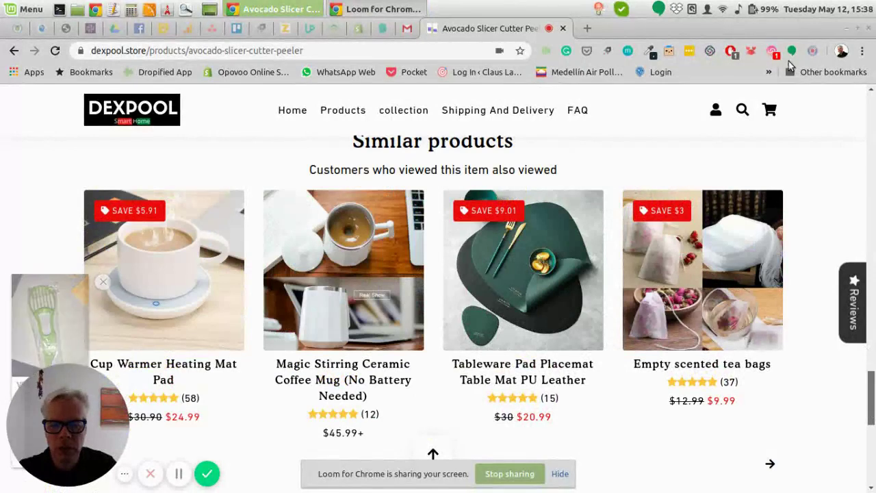
Return to the product details near the page start and highlight the Avocado Slicer Cutter Peeler title.
{"action": "key", "text": "Home"}
{"action": "scroll", "coordinate": [329, 230], "scroll_direction": "down", "scroll_amount": 2}
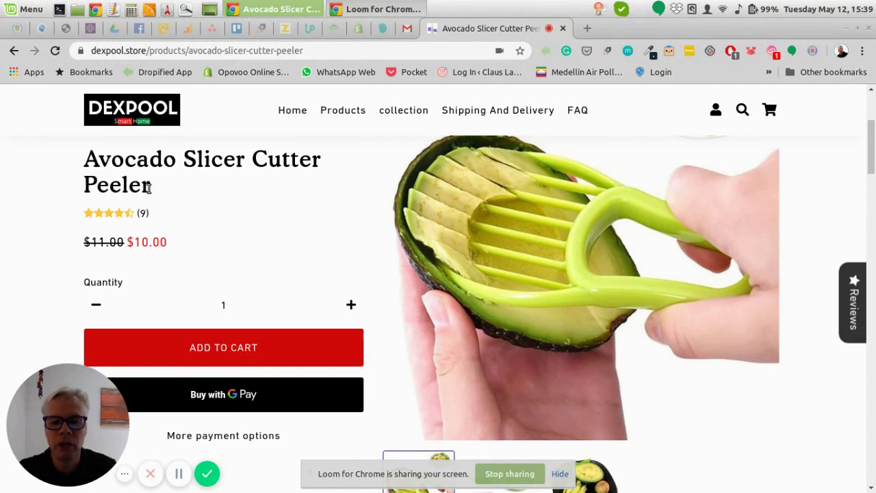
{"action": "left_click_drag", "start_coordinate": [146, 186], "coordinate": [75, 157]}
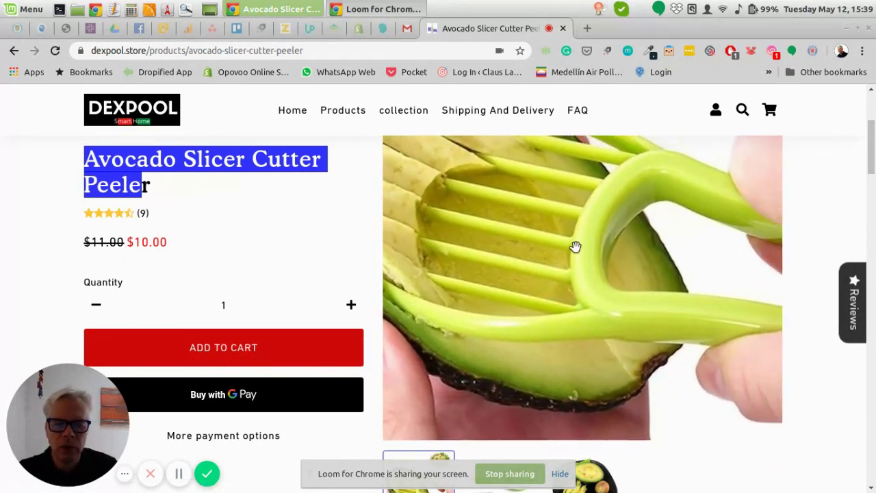
{"action": "left_click", "coordinate": [210, 9]}
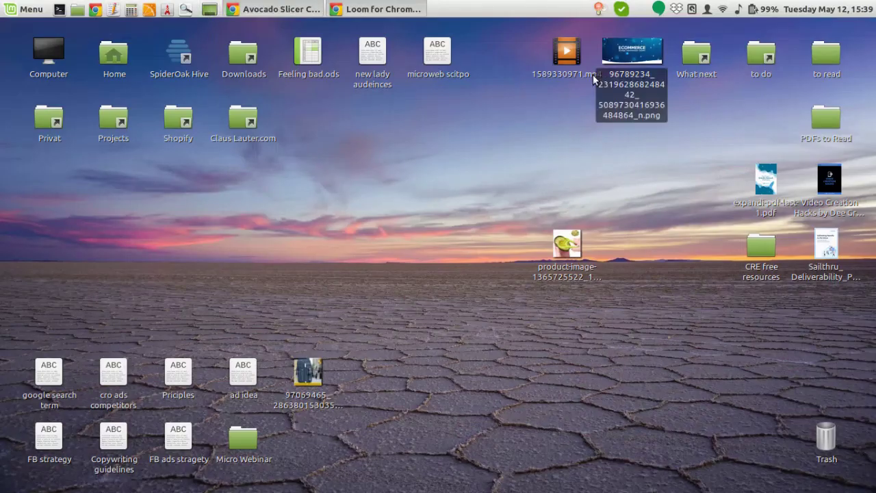
{"action": "double_click", "coordinate": [566, 246]}
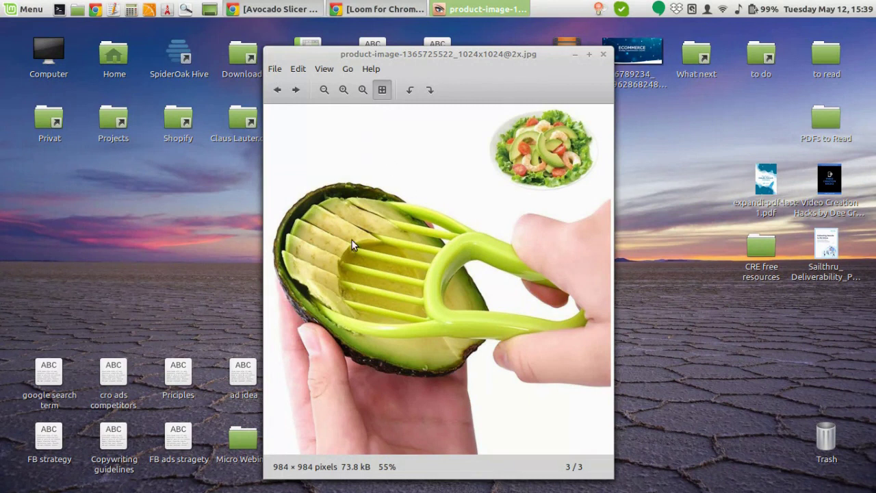
{"action": "left_click", "coordinate": [603, 54]}
{"action": "left_click", "coordinate": [277, 8]}
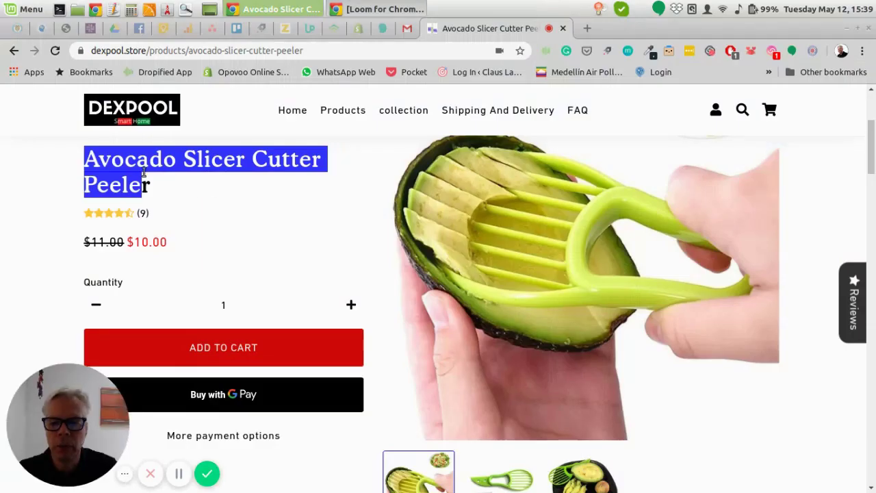
{"action": "left_click", "coordinate": [228, 182]}
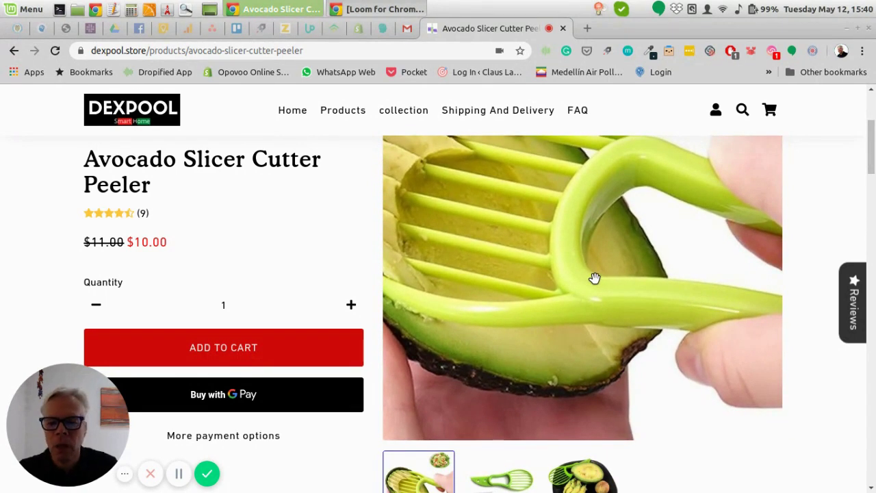
{"action": "left_click", "coordinate": [237, 360]}
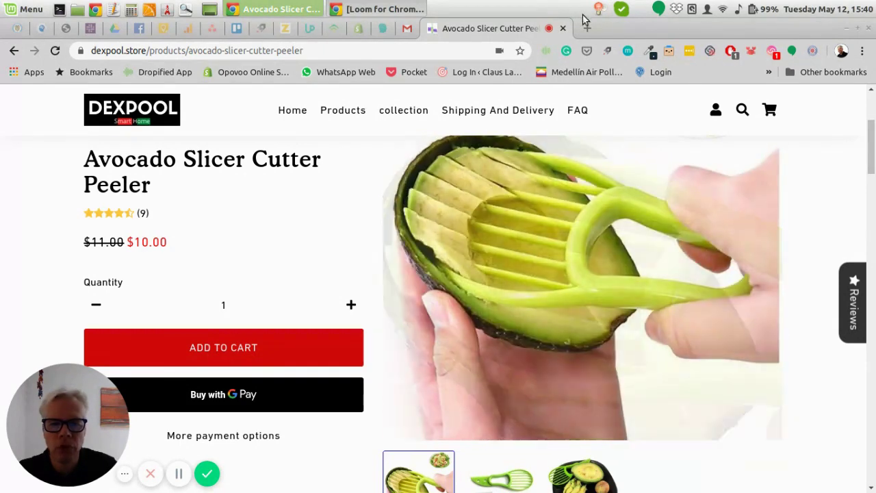
Open Google's Structured Data Testing Tool at search.google.com/structured-data/testing-tool in a new browser tab.
{"action": "left_click", "coordinate": [587, 27]}
{"action": "type", "text": "str"}
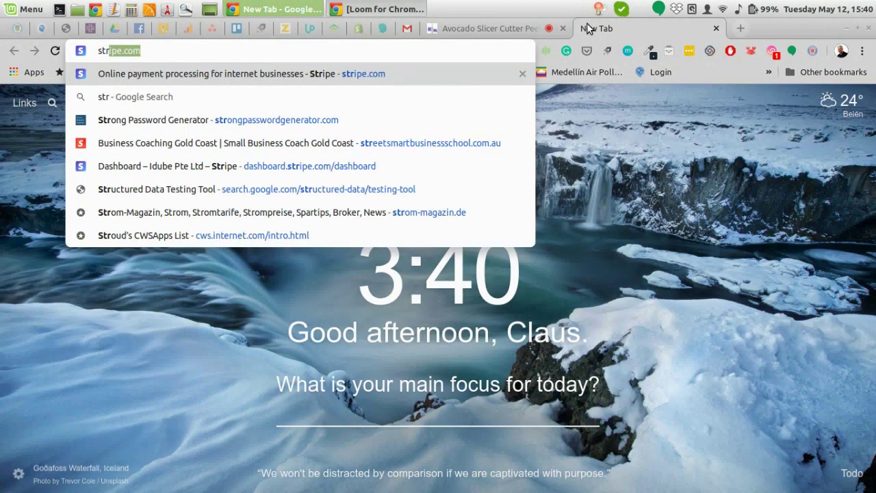
{"action": "key", "text": "Down"}
{"action": "key", "text": "Down"}
{"action": "key", "text": "Down"}
{"action": "key", "text": "Down"}
{"action": "key", "text": "Down"}
{"action": "key", "text": "Return"}
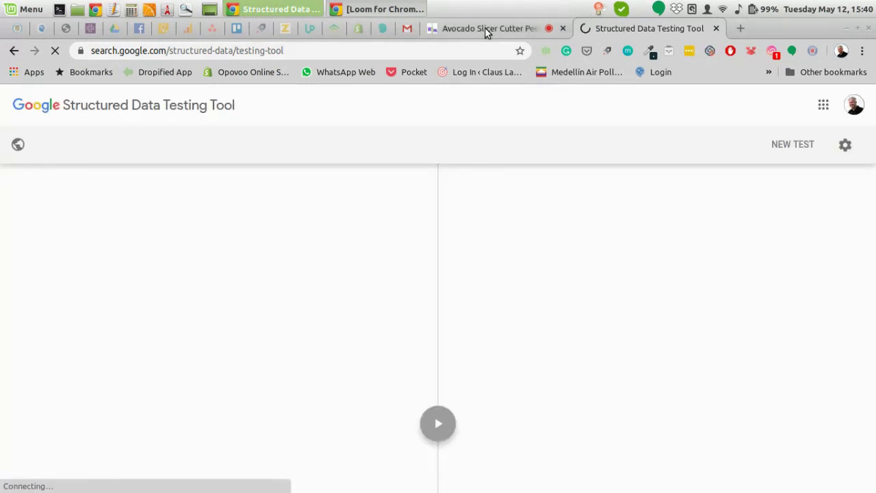
Copy the Dexpool avocado slicer product page address and run the structured data test on that URL.
{"action": "left_click", "coordinate": [453, 28]}
{"action": "left_click", "coordinate": [344, 50]}
{"action": "key", "text": "ctrl+c"}
{"action": "left_click", "coordinate": [650, 28]}
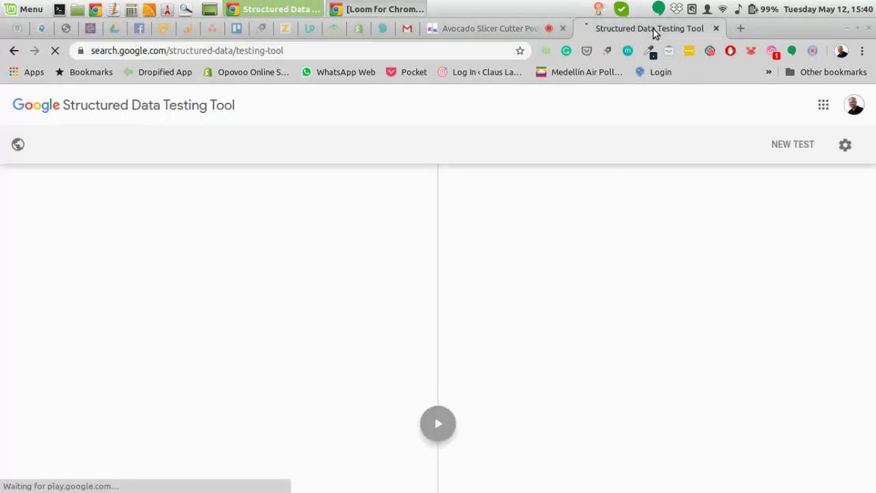
{"action": "key", "text": "ctrl+v"}
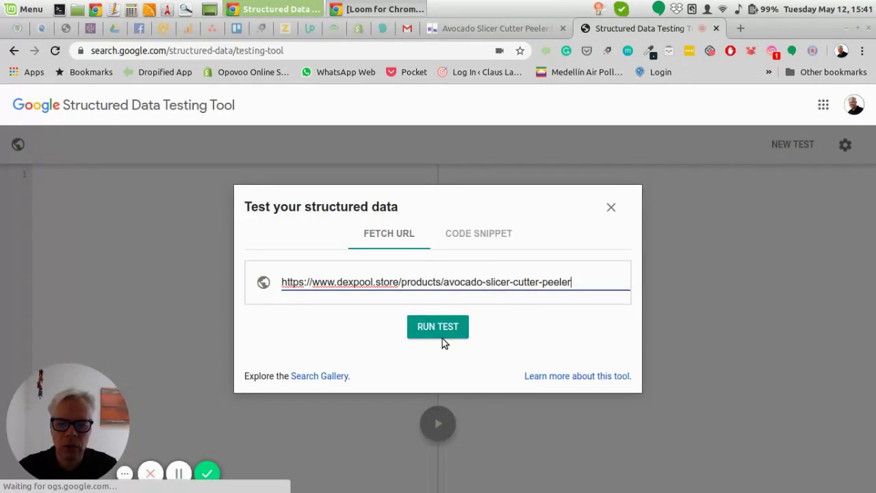
{"action": "left_click", "coordinate": [438, 327]}
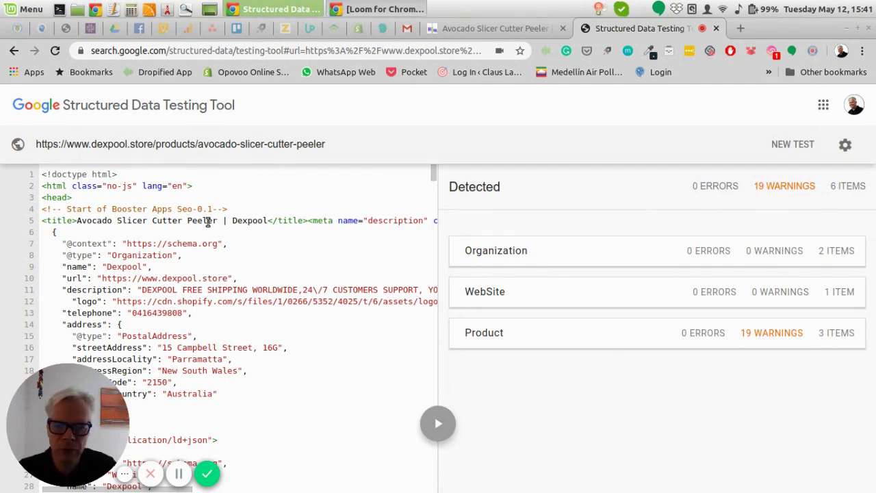
Expand the first item in the Product results and highlight its description warning.
{"action": "left_click", "coordinate": [786, 338]}
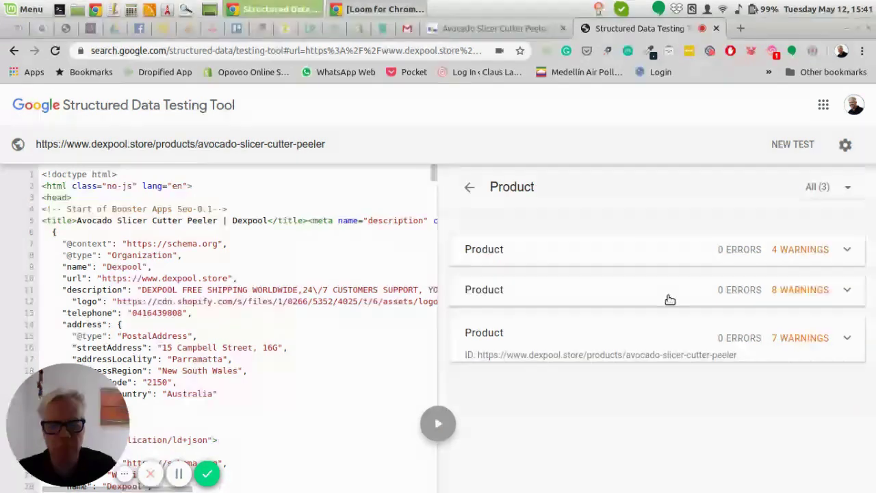
{"action": "left_click", "coordinate": [846, 248]}
{"action": "scroll", "coordinate": [574, 257], "scroll_direction": "down", "scroll_amount": 5}
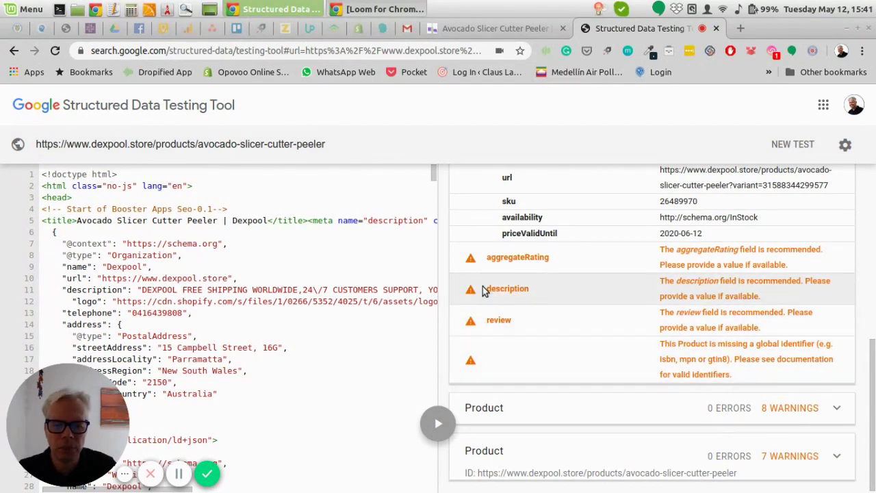
{"action": "left_click_drag", "start_coordinate": [488, 288], "coordinate": [539, 299]}
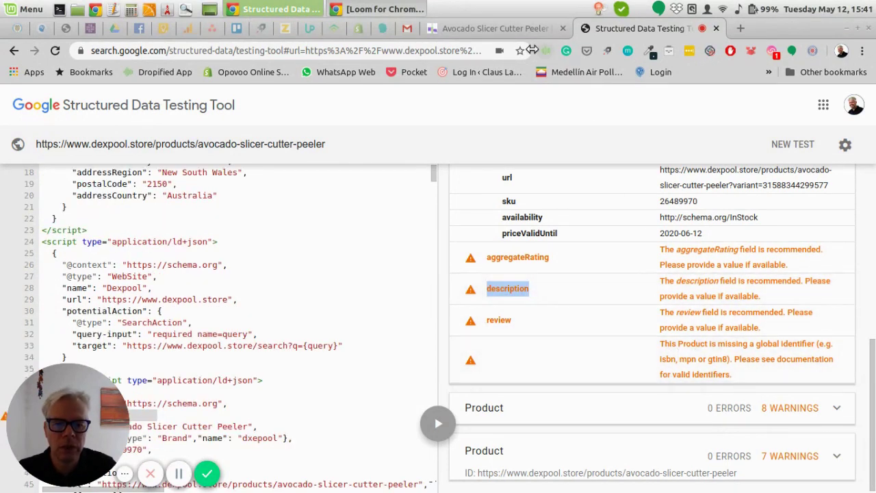
Go back to the Dexpool product page, view its source code and search it for "desc".
{"action": "left_click", "coordinate": [493, 28]}
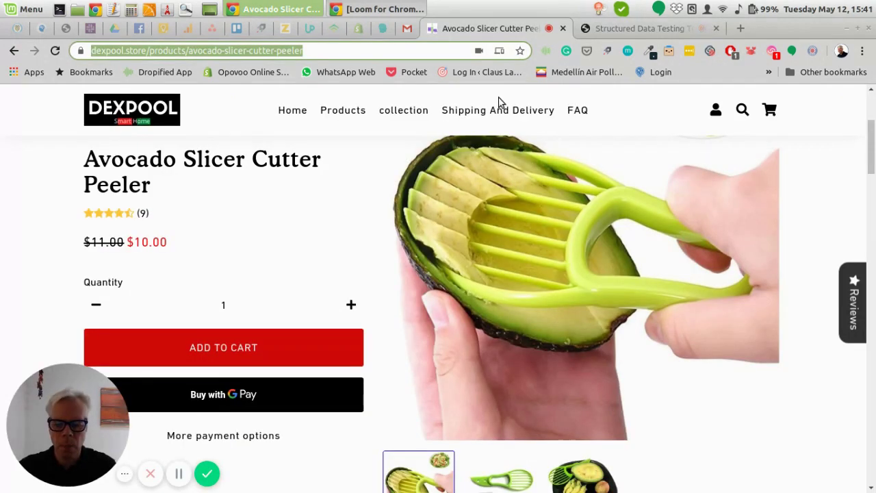
{"action": "key", "text": "ctrl+u"}
{"action": "key", "text": "ctrl+f"}
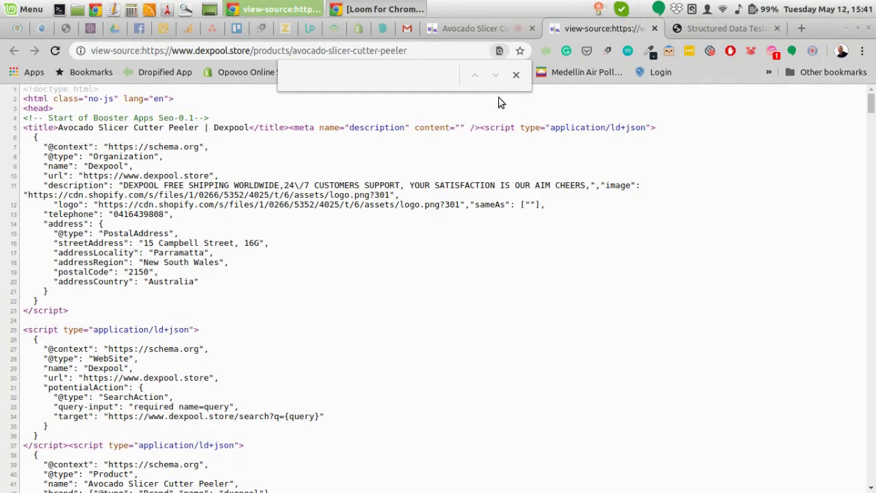
{"action": "type", "text": "desc"}
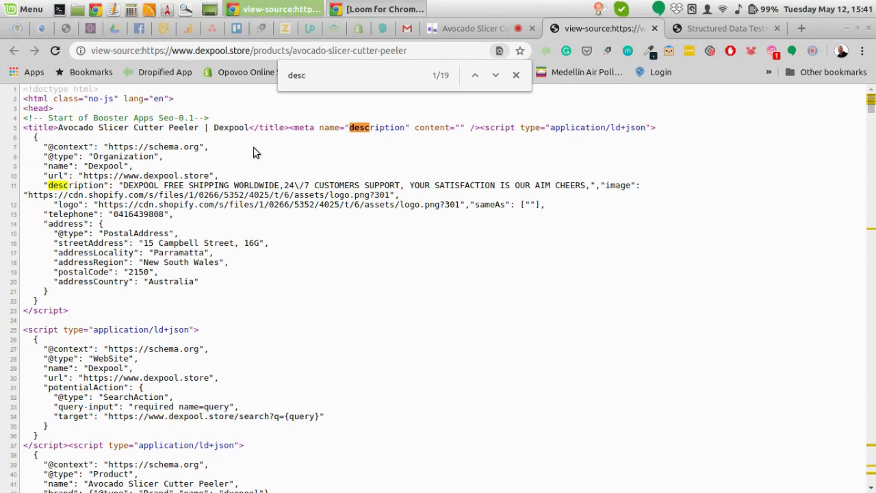
Highlight the Organization description text in the source, clear it, and highlight the page title Avocado Slicer Cutter Peeler | Dexpool.
{"action": "left_click_drag", "start_coordinate": [119, 186], "coordinate": [585, 188]}
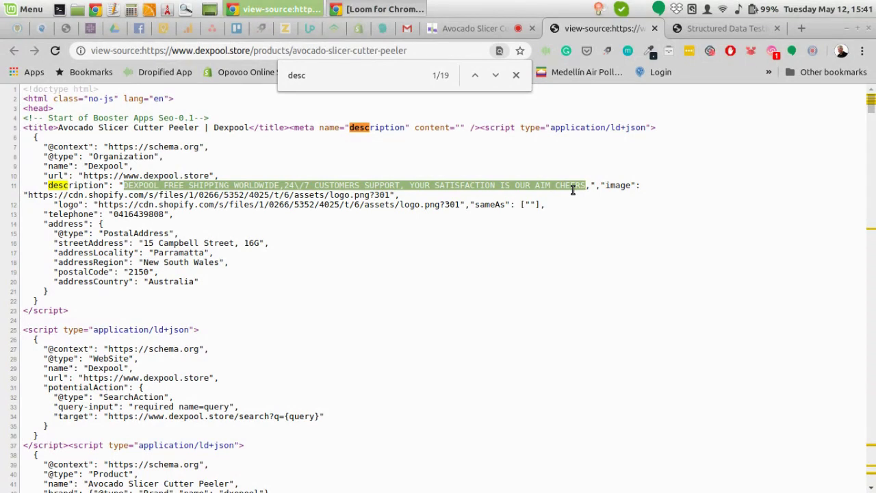
{"action": "left_click", "coordinate": [288, 155]}
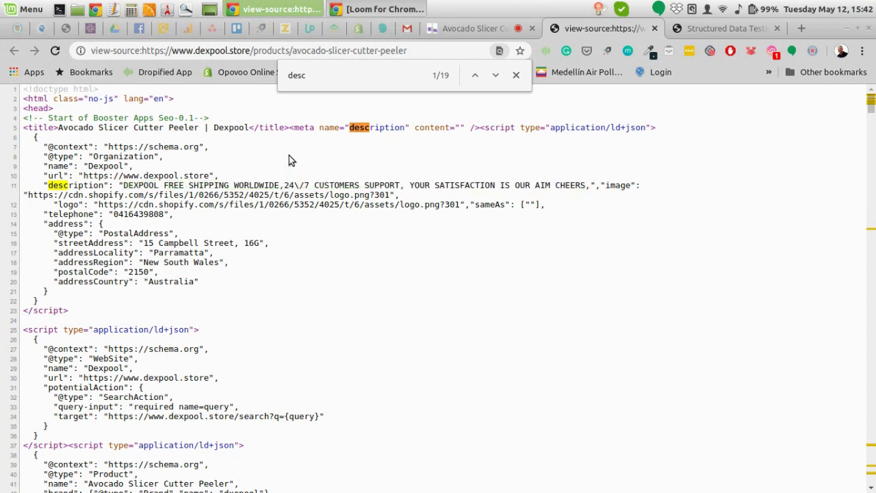
{"action": "left_click_drag", "start_coordinate": [59, 128], "coordinate": [244, 128]}
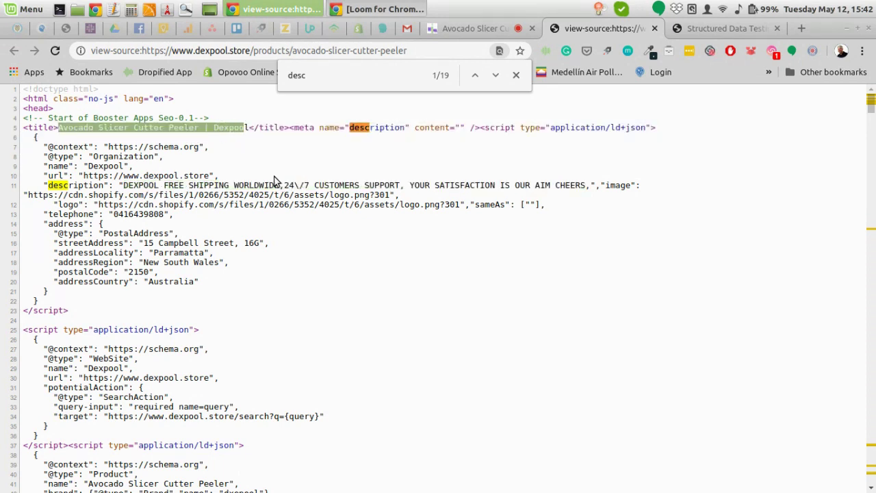
{"action": "left_click", "coordinate": [192, 148]}
{"action": "left_click_drag", "start_coordinate": [57, 127], "coordinate": [246, 129]}
{"action": "left_click", "coordinate": [204, 157]}
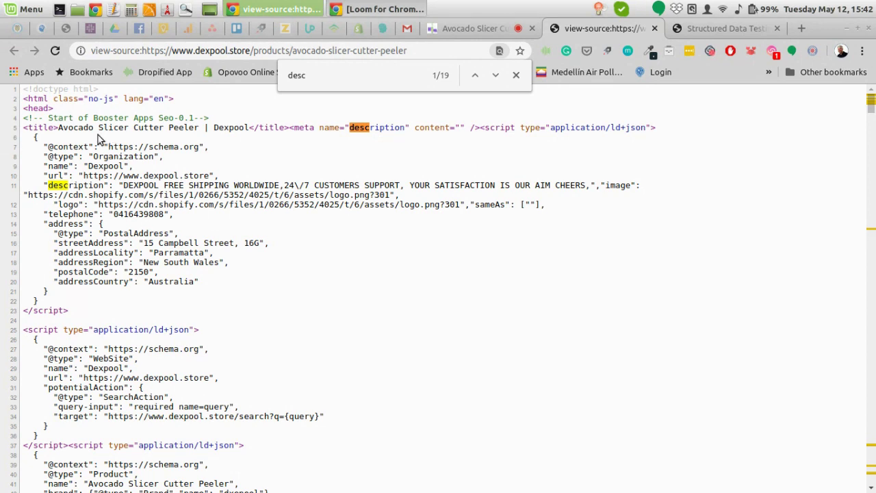
{"action": "left_click_drag", "start_coordinate": [57, 128], "coordinate": [249, 128]}
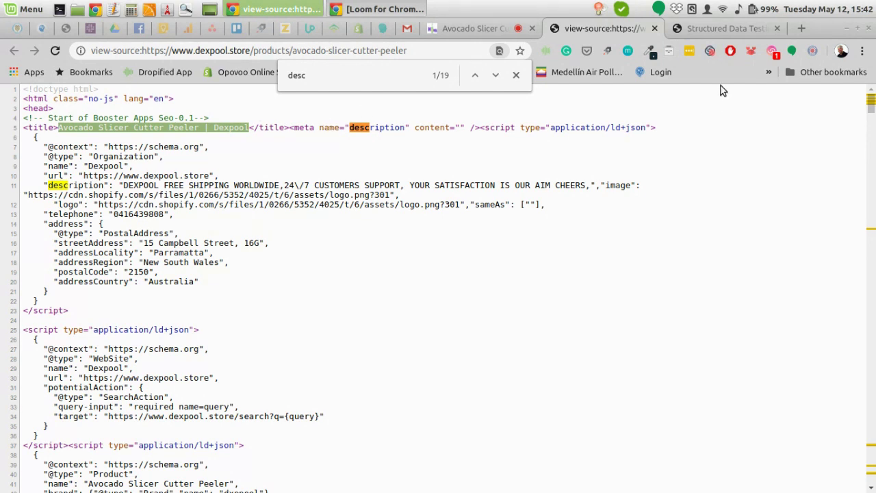
Return to the structured data test results, expand the second Product item and examine its warnings.
{"action": "left_click", "coordinate": [705, 28]}
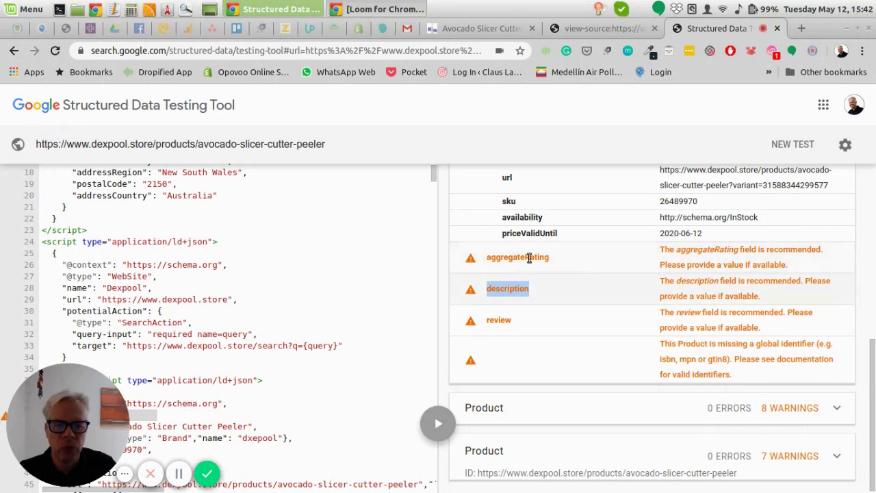
{"action": "left_click", "coordinate": [804, 409]}
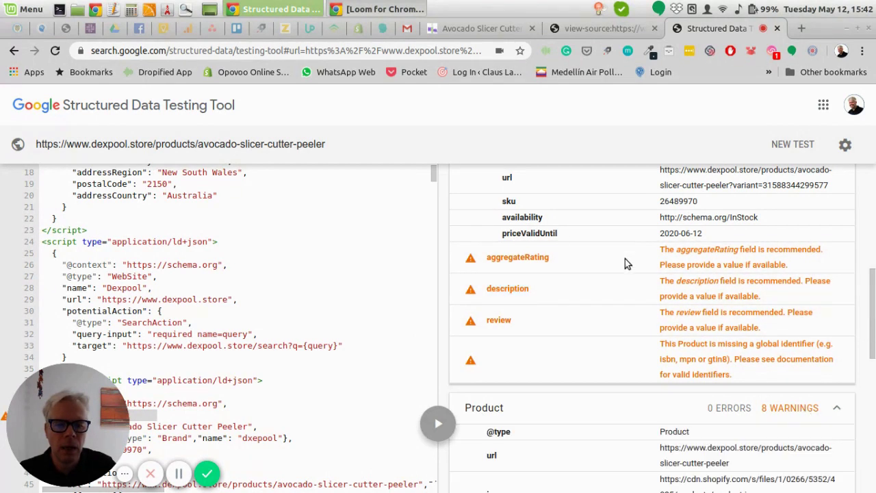
{"action": "scroll", "coordinate": [557, 227], "scroll_direction": "down", "scroll_amount": 4}
{"action": "scroll", "coordinate": [557, 228], "scroll_direction": "down", "scroll_amount": 4}
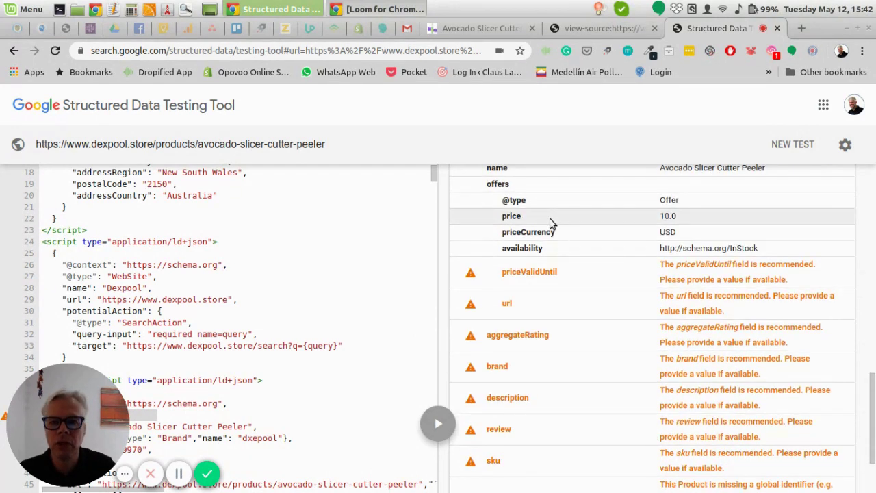